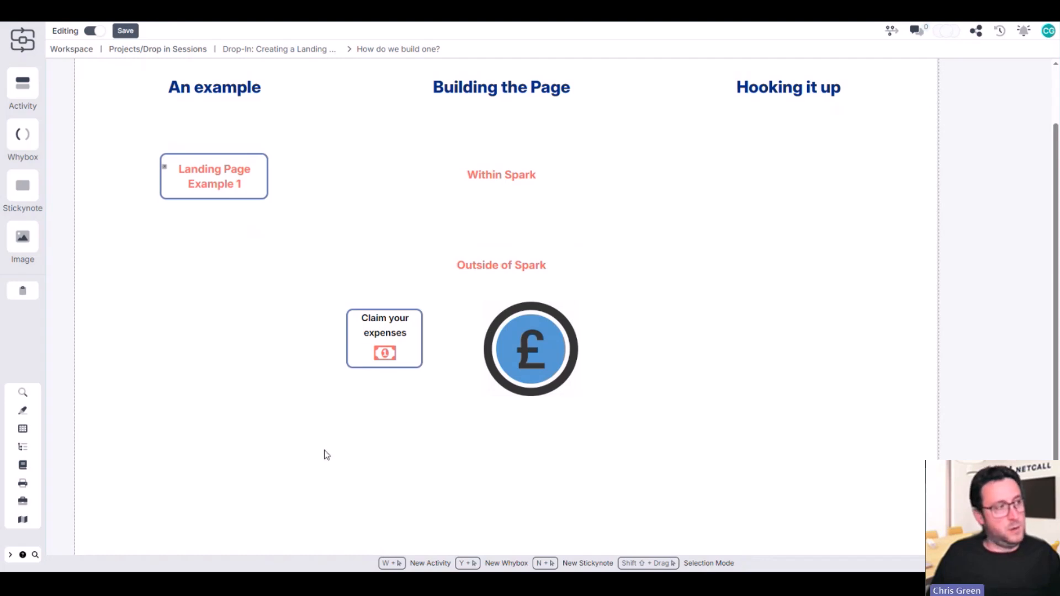
Add an image box below the "Claim your expenses" box and insert the Council Landing Page picture from the media library
double_click(365, 437)
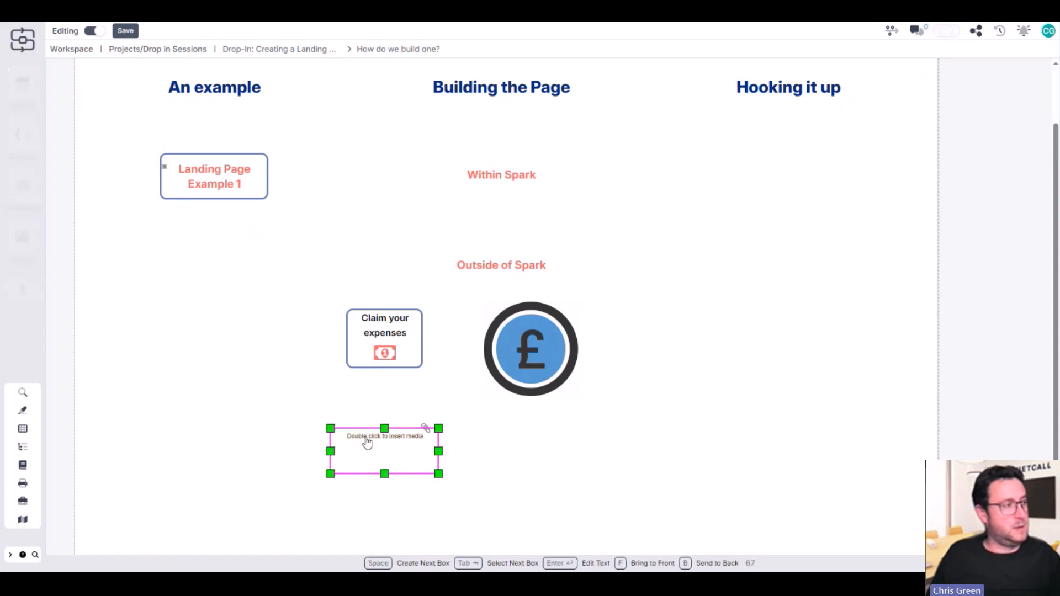
left_click(366, 438)
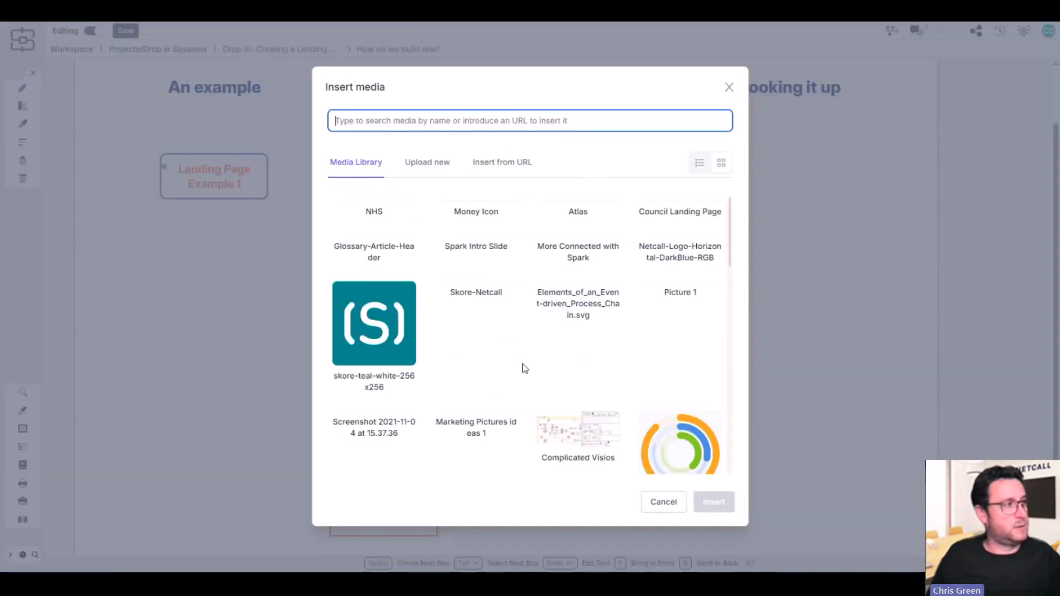
left_click(667, 257)
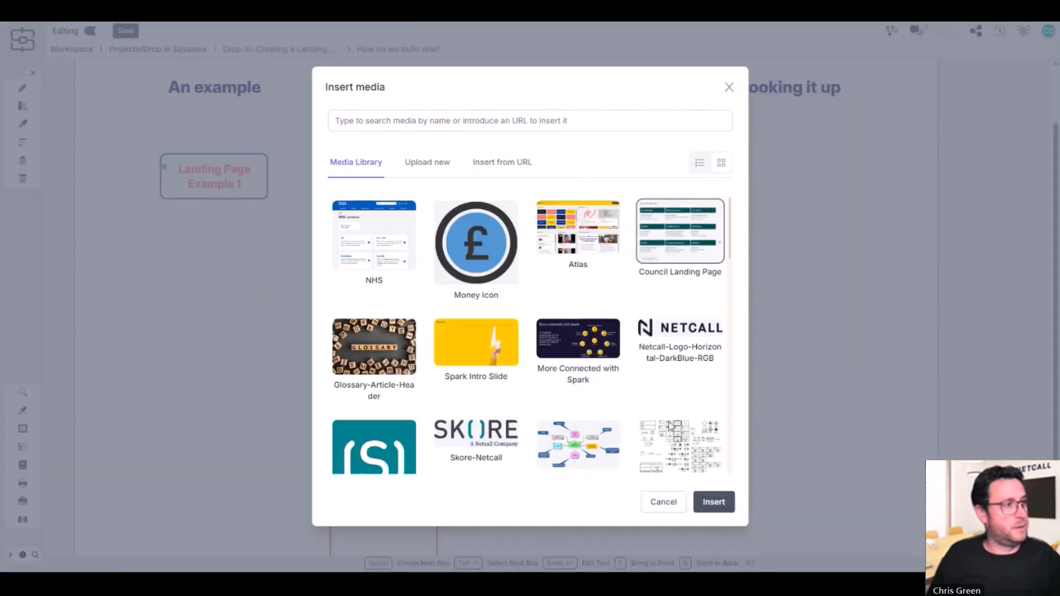
left_click(714, 502)
scroll(402, 326, "down", 2)
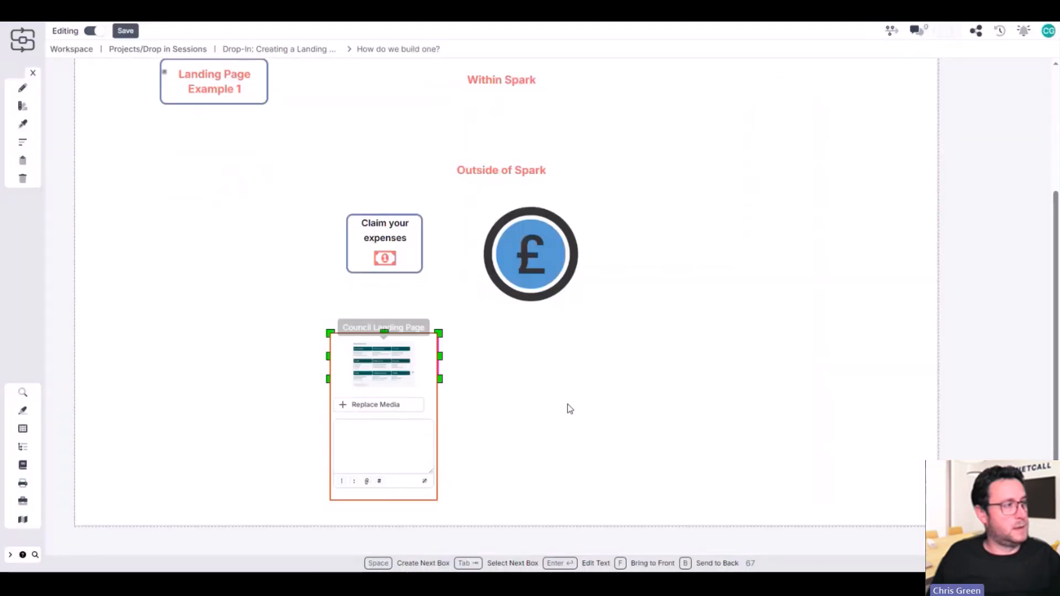
left_click(568, 409)
Enlarge the Council services image until its links are readable and shift it towards the left side of the page
left_click(400, 362)
left_click_drag(440, 381, 689, 552)
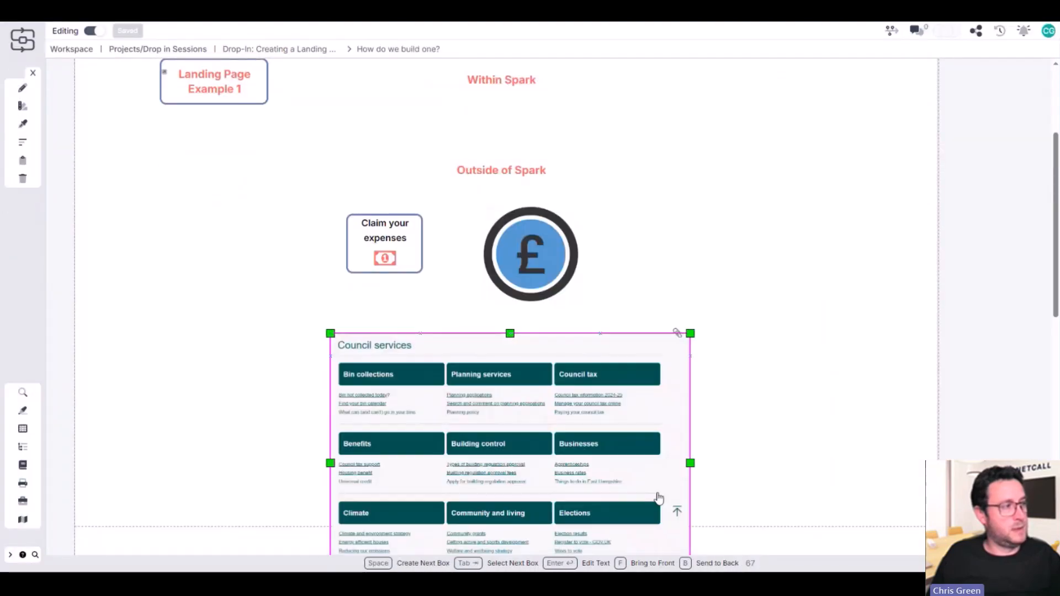
left_click_drag(378, 424, 289, 418)
scroll(585, 412, "down", 3)
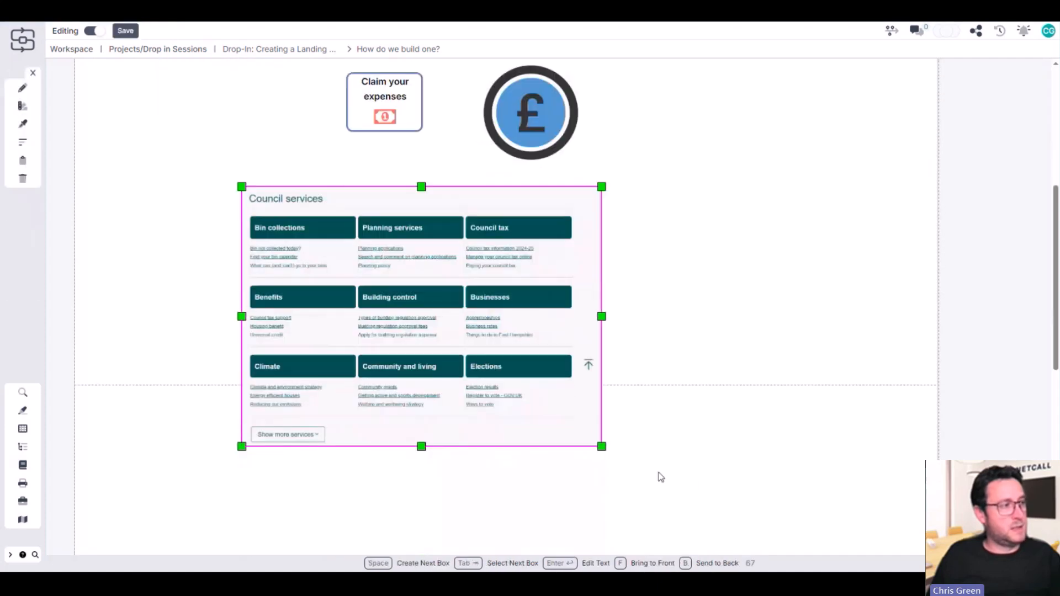
left_click_drag(601, 440, 728, 534)
left_click(822, 375)
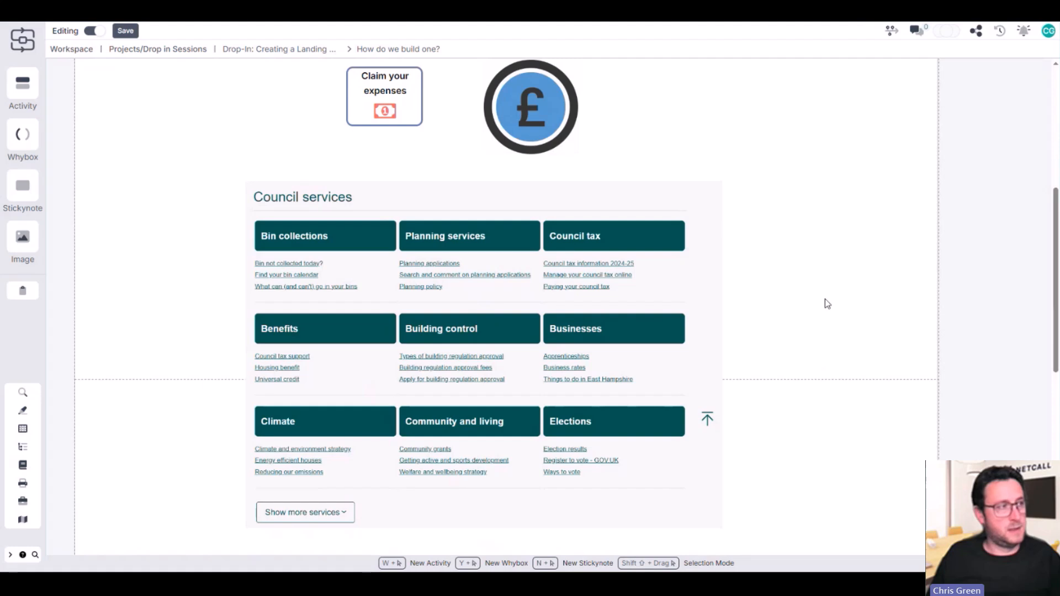
Move the Council services image further left to free space beside it
scroll(814, 282, "up", 5)
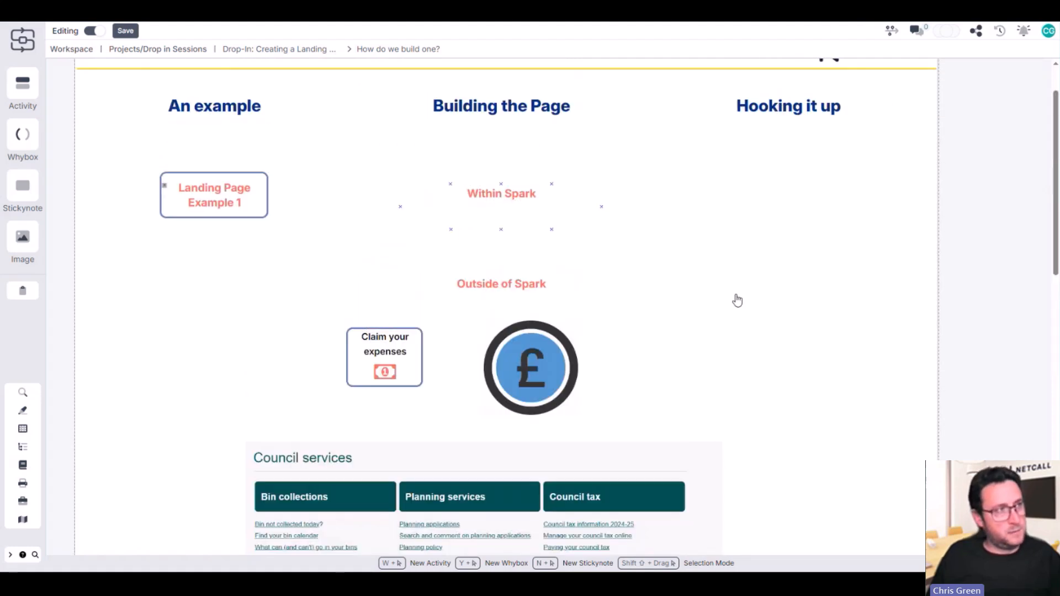
scroll(859, 428, "down", 1)
scroll(851, 276, "down", 5)
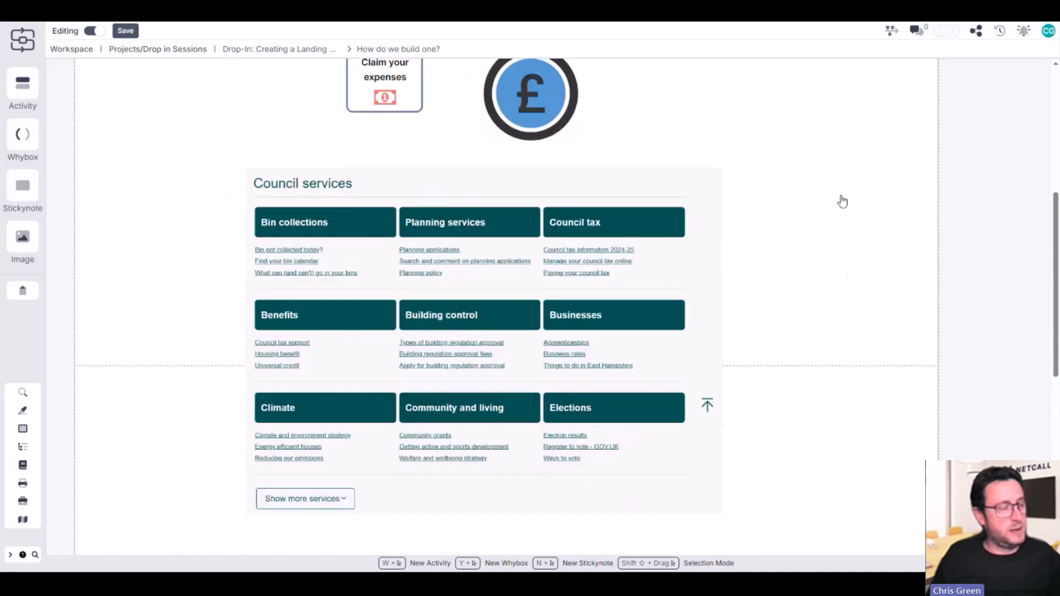
left_click(515, 348)
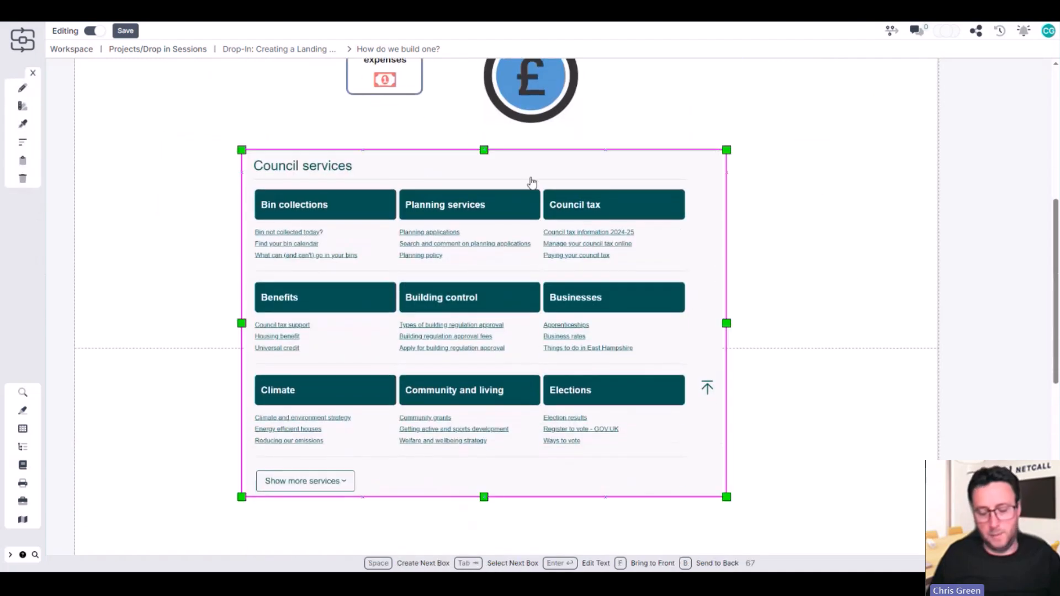
left_click_drag(668, 259, 569, 247)
left_click(853, 248)
Add a stickynote in the empty space to the right of the Council services image with the text "Link"
left_click_drag(22, 185, 715, 243)
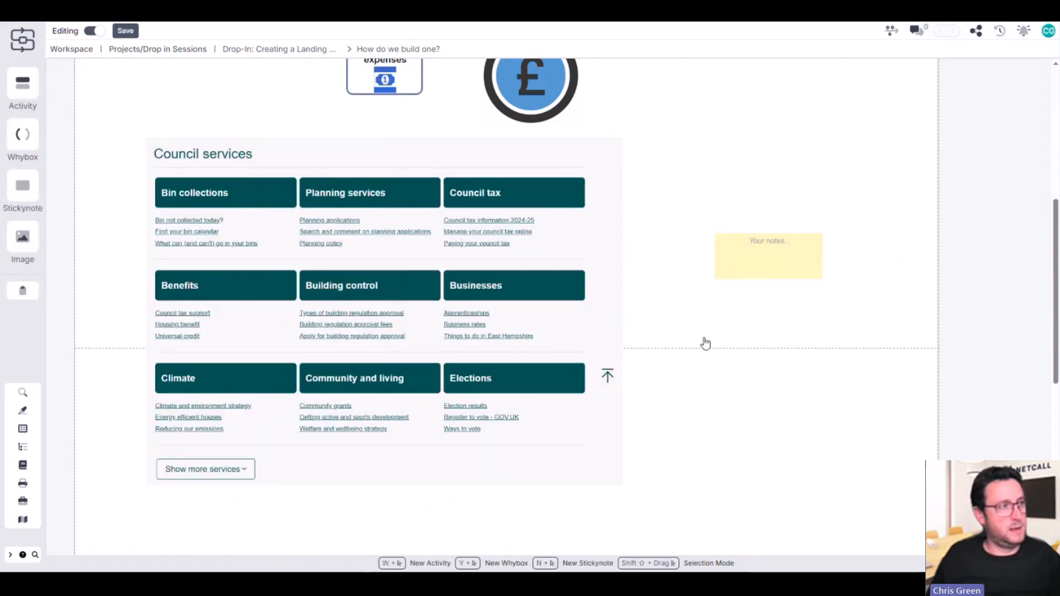
left_click(755, 259)
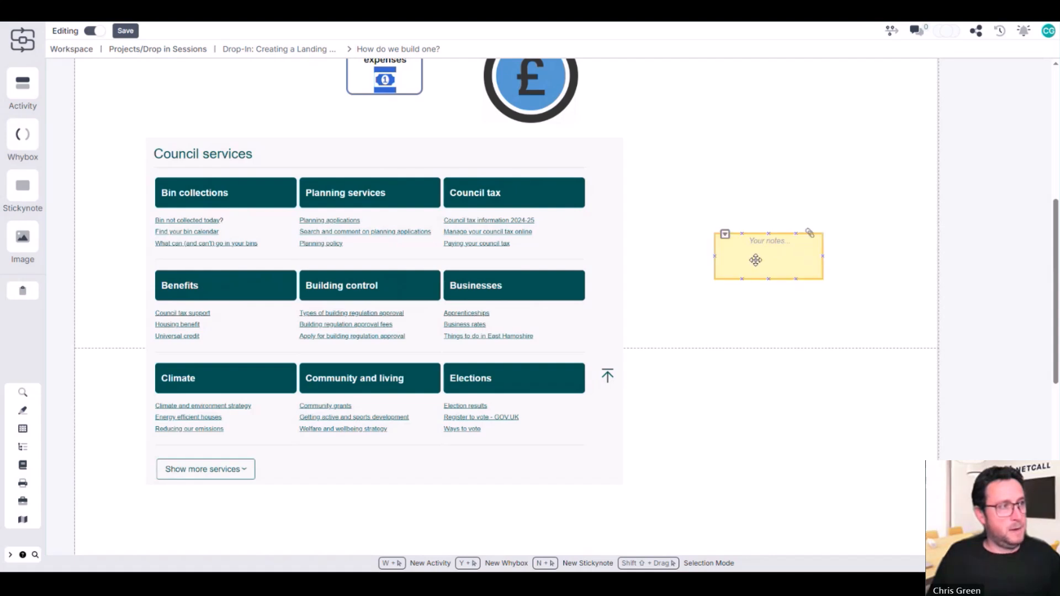
left_click(182, 207)
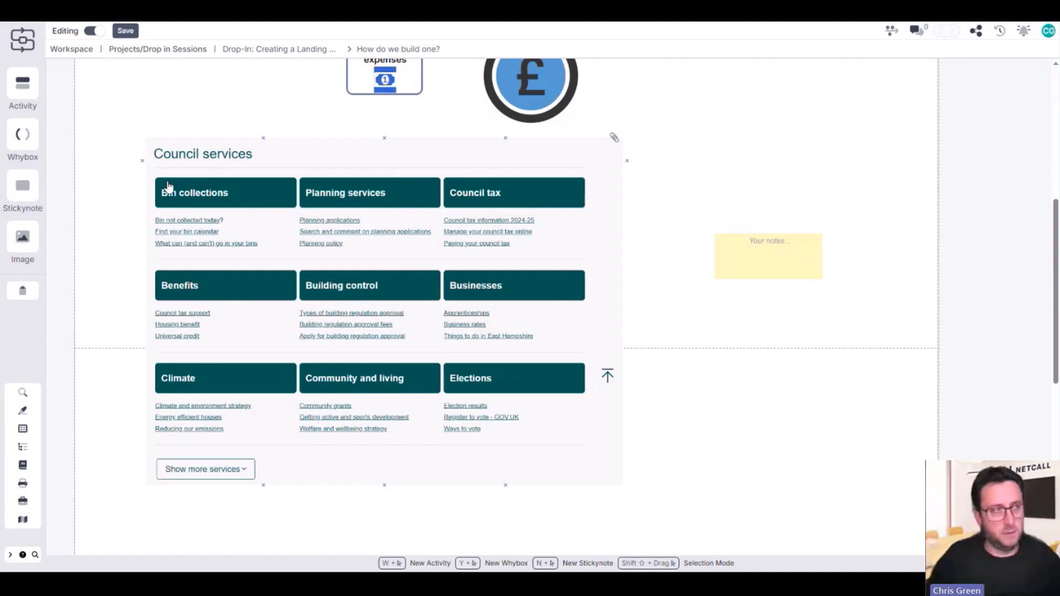
left_click(770, 254)
left_click(769, 254)
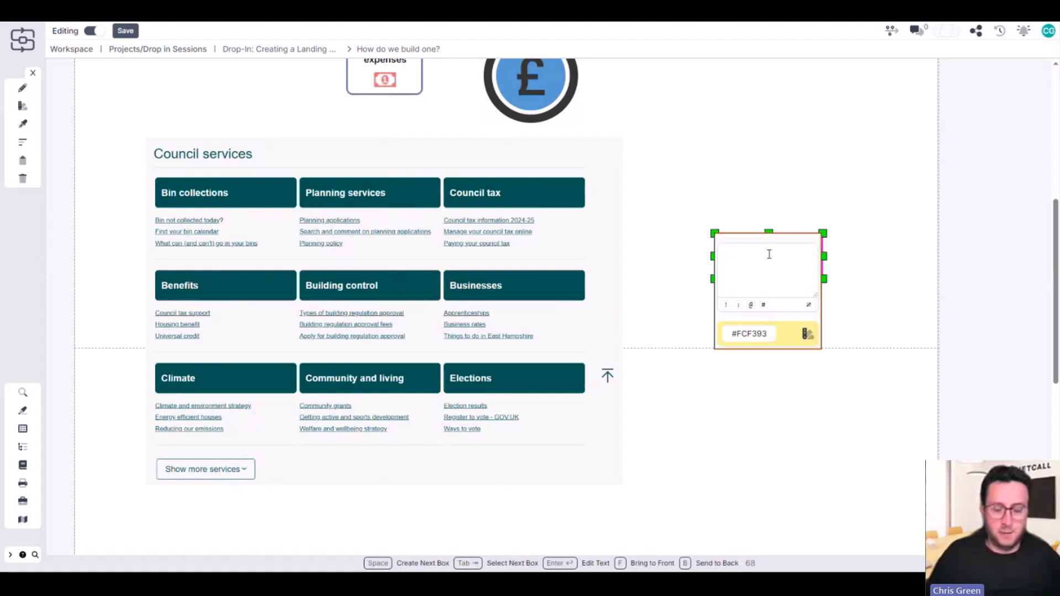
type("Link")
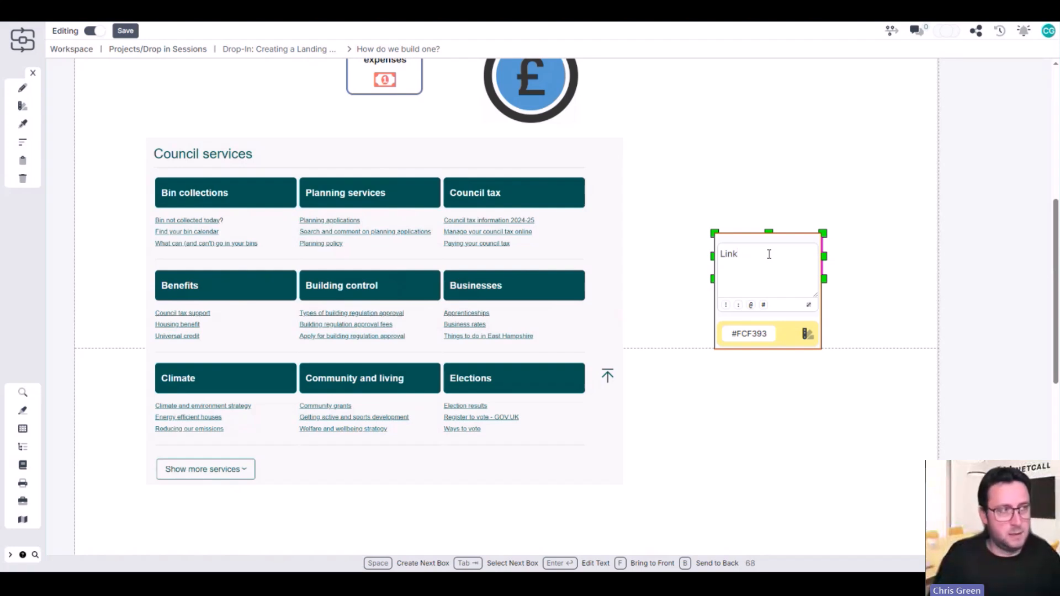
Start inserting a link to another process on the stickynote's "Link" text
key("shift+Left")
key("shift+Left")
key("shift+Left")
key("shift+Left")
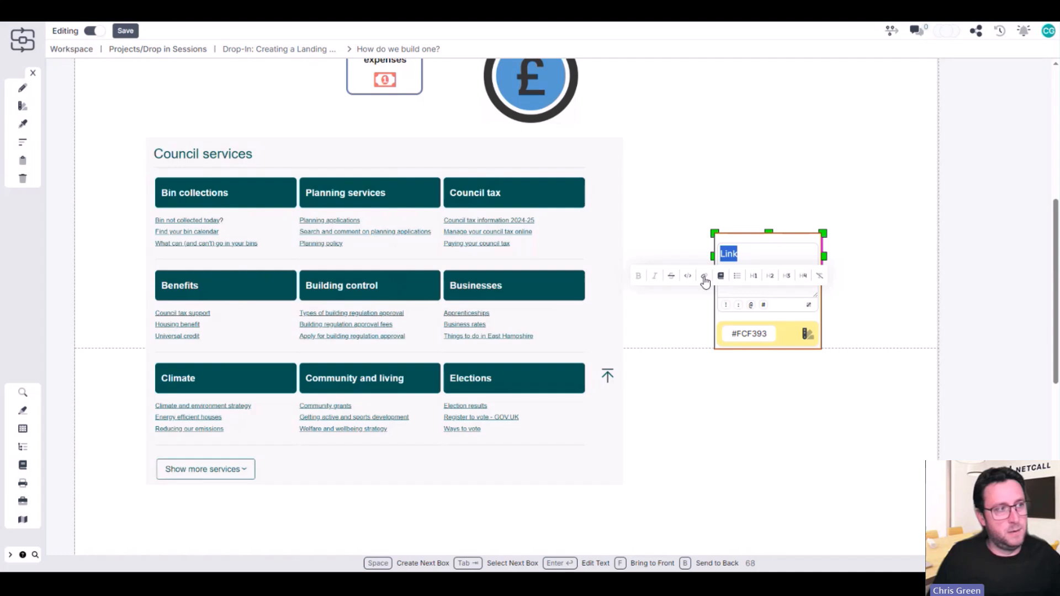
left_click(704, 277)
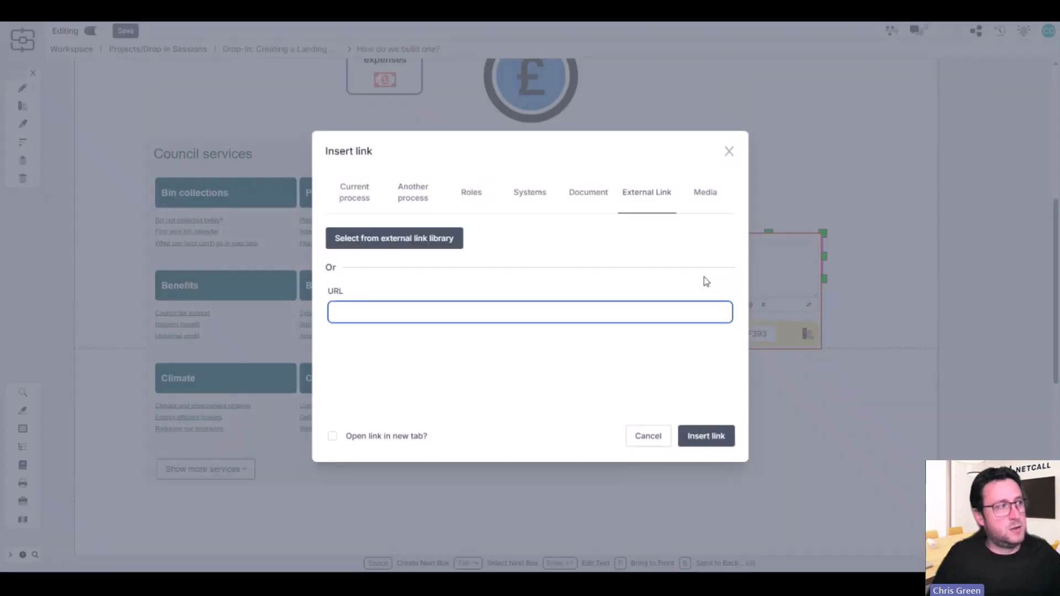
left_click(403, 199)
Search the processes for "claim" and choose the "How to complete an expense claim" document as the link target
left_click(400, 255)
type("claim")
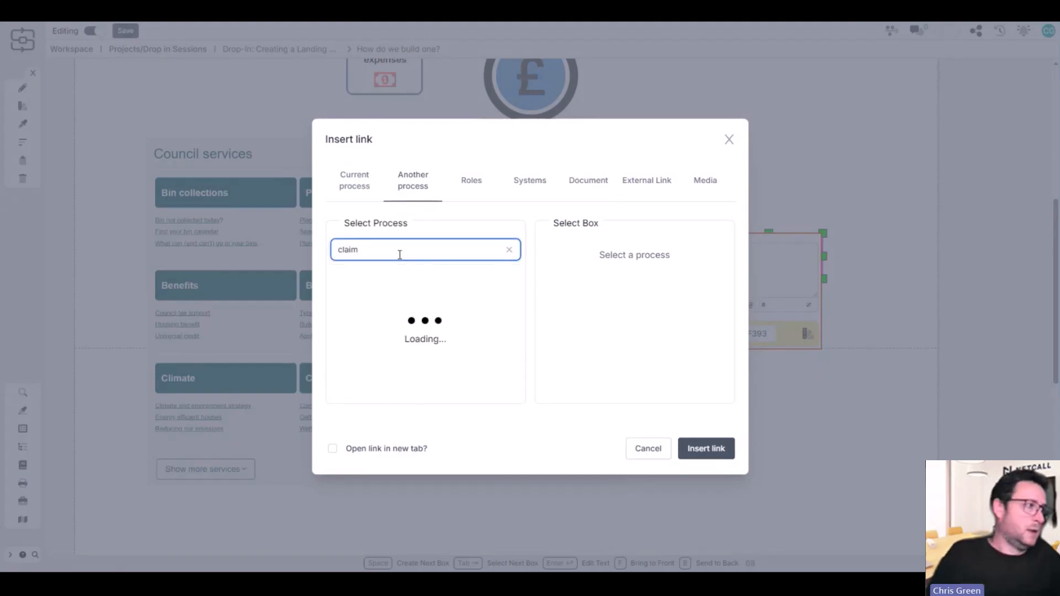
left_click(434, 284)
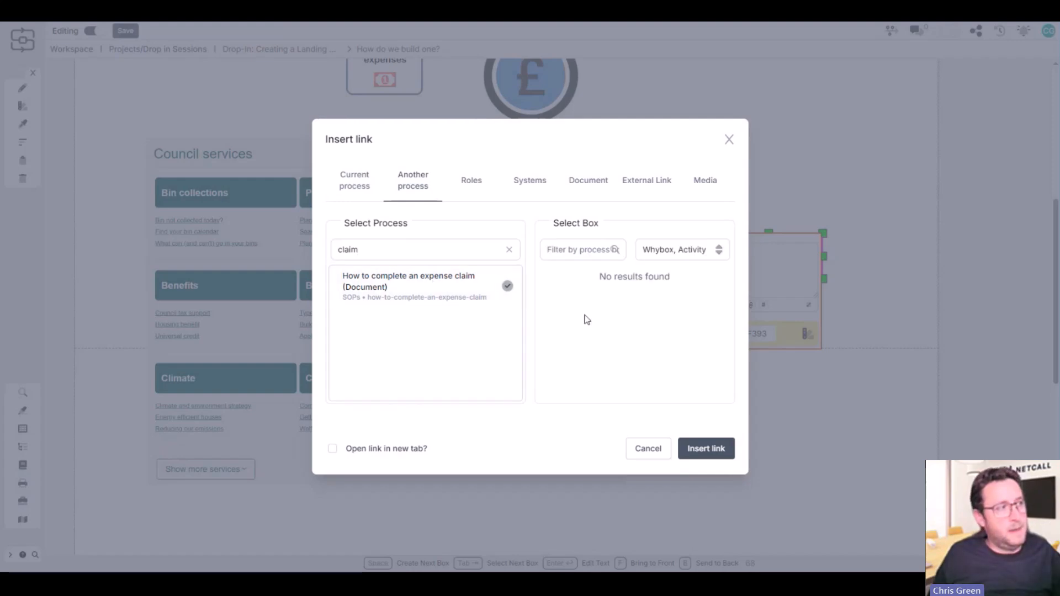
Search for "expe" and link the text to the "Capture and Process Employee Expenses" process under Finance, opening in a new tab
left_click(509, 250)
type("expe")
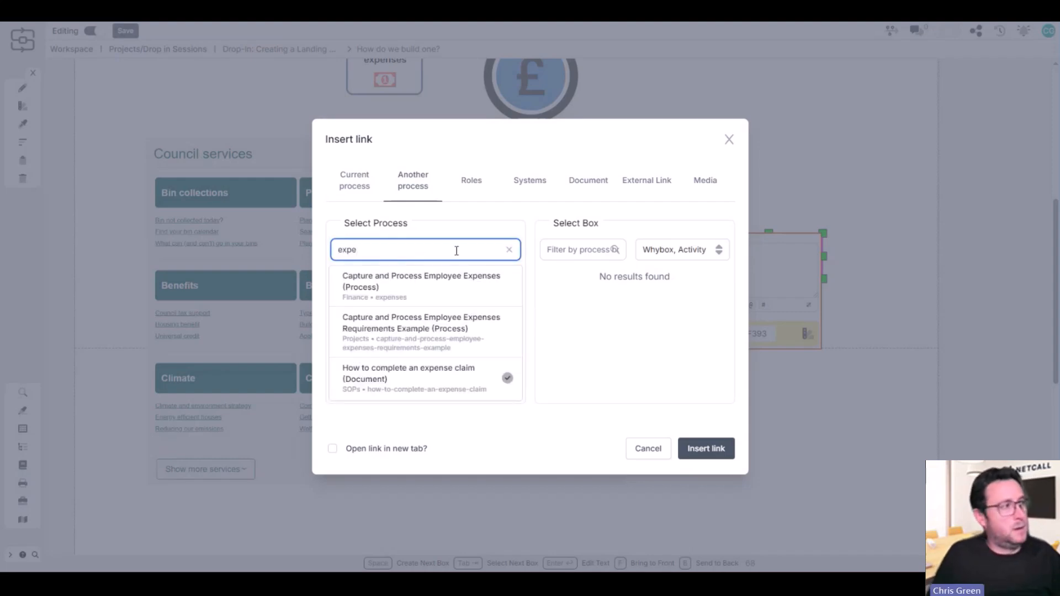
left_click(444, 279)
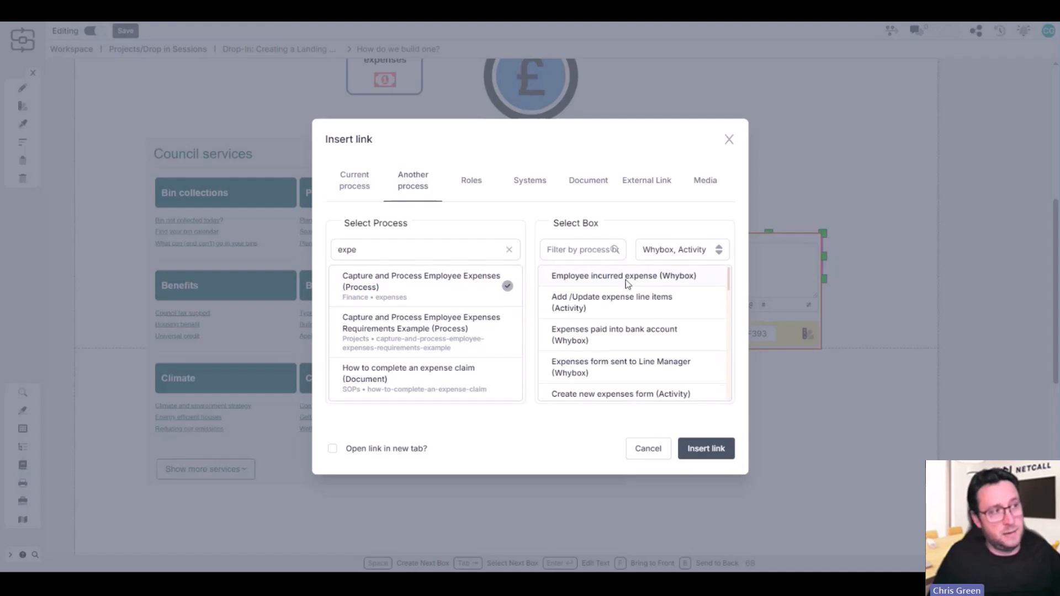
scroll(651, 367, "down", 3)
scroll(652, 367, "down", 5)
scroll(650, 367, "up", 8)
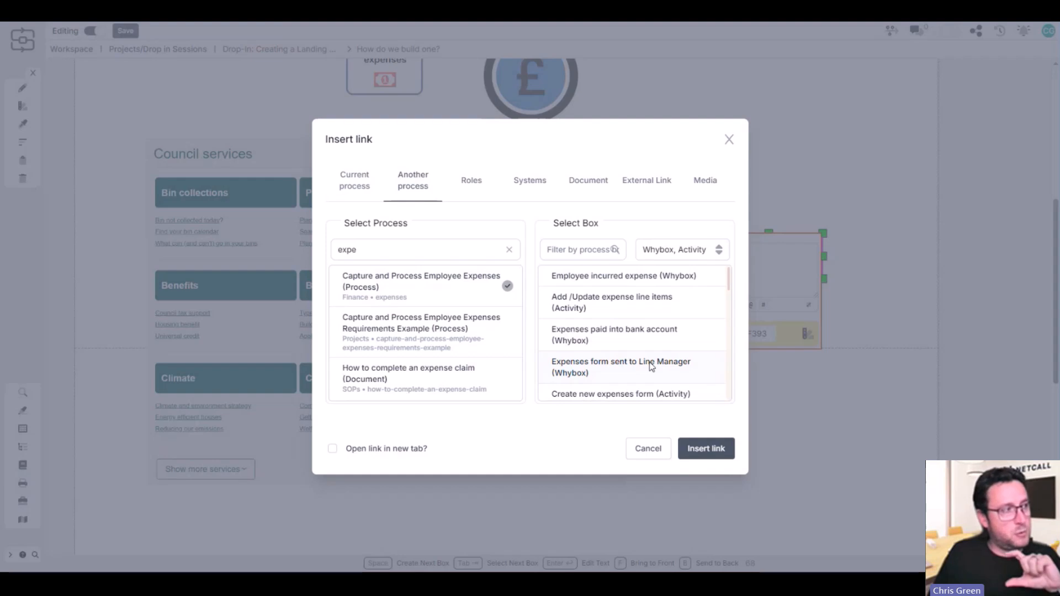
left_click(361, 458)
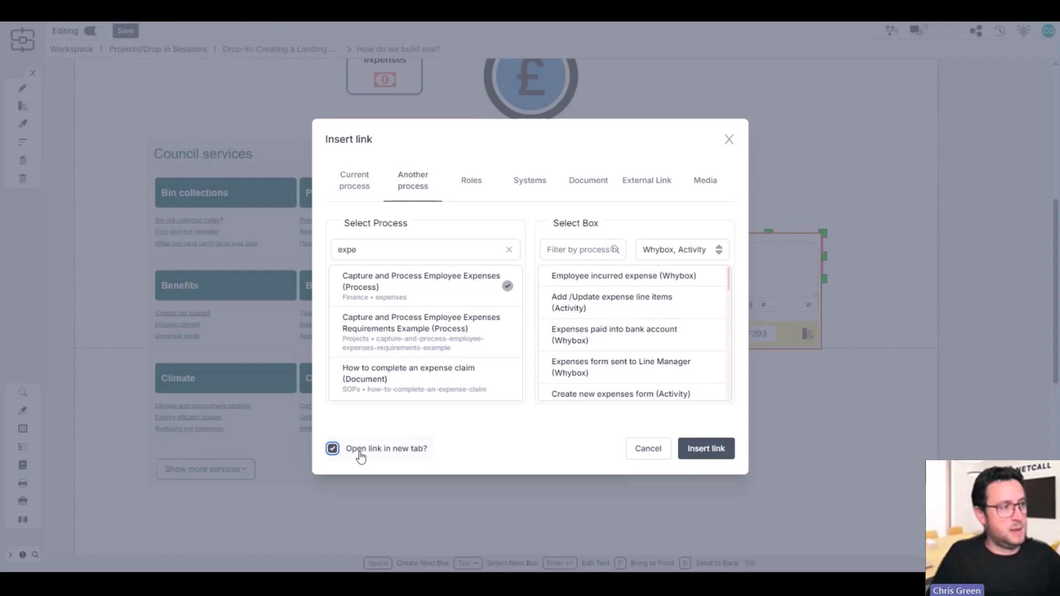
left_click(707, 449)
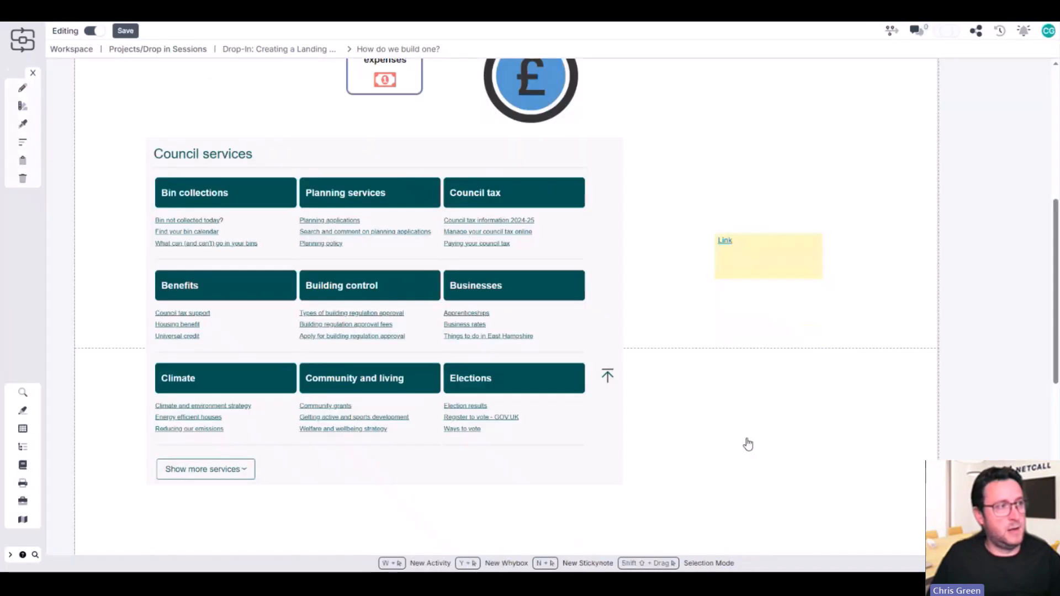
left_click(749, 444)
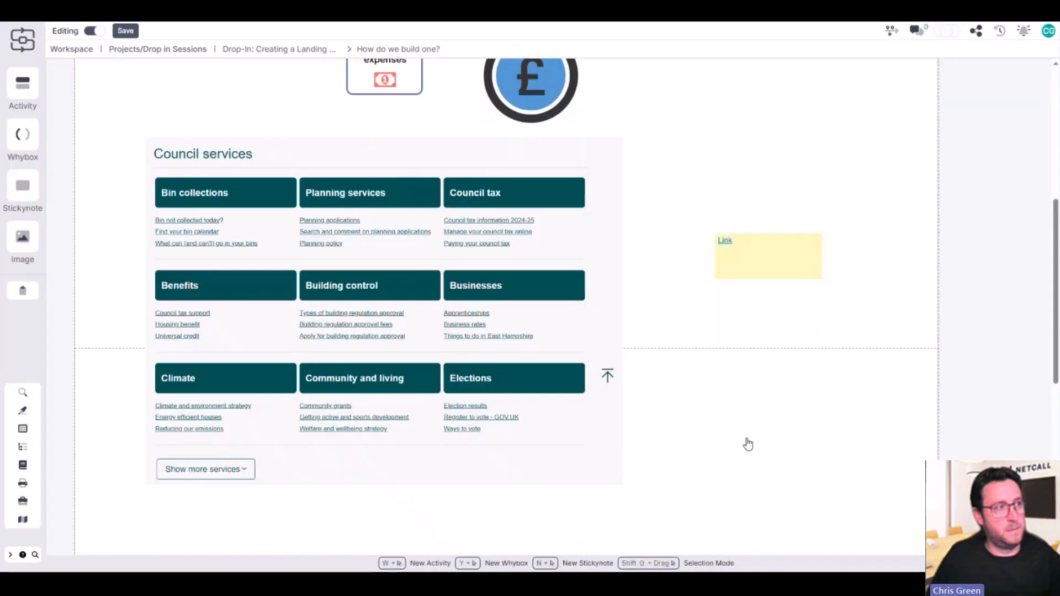
Make the linked stickynote's box entirely clickable
left_click(769, 265)
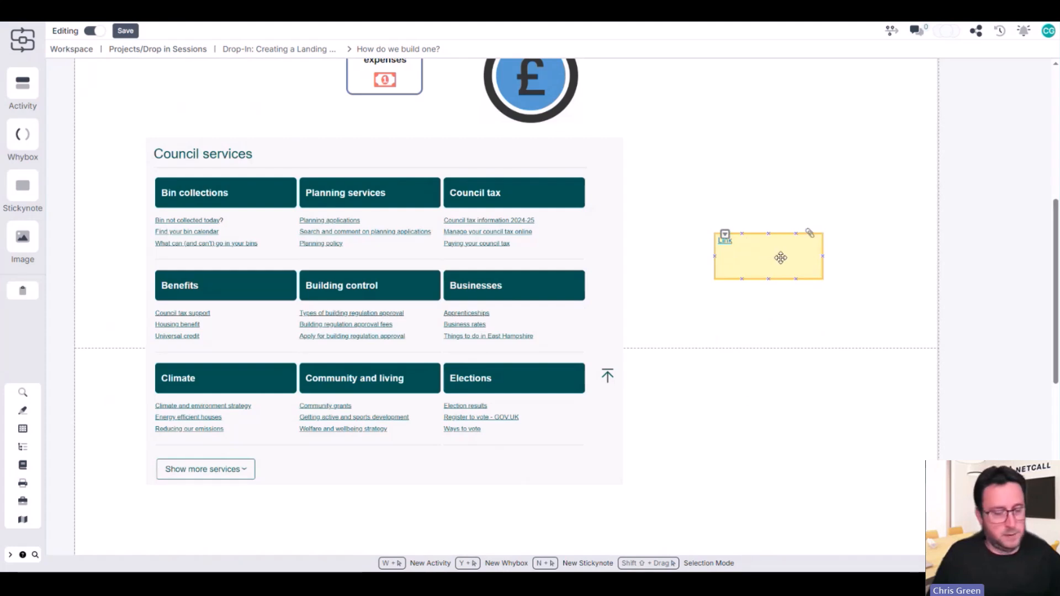
left_click(780, 258)
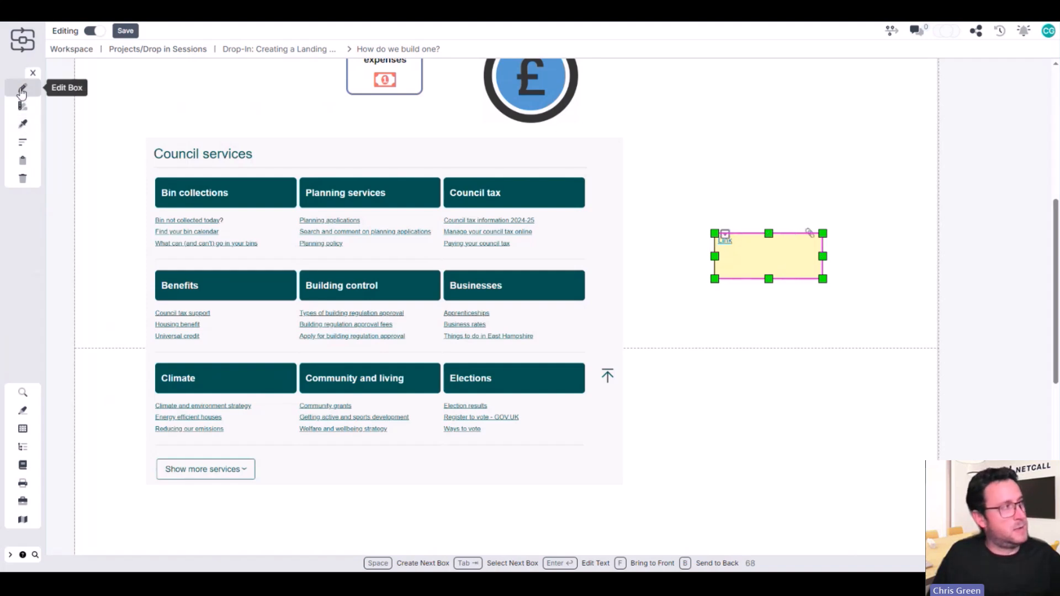
left_click(22, 90)
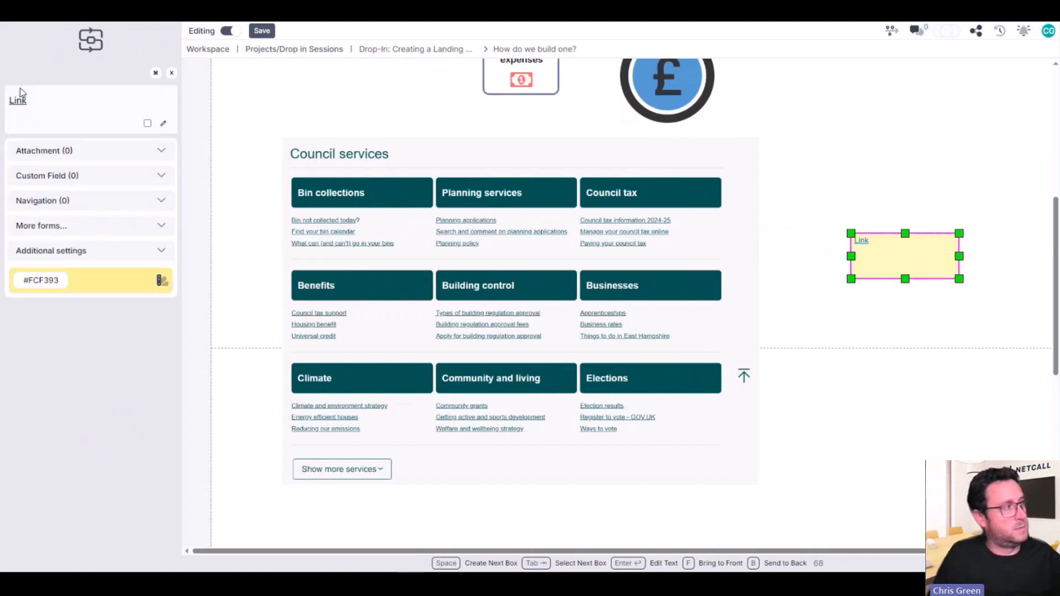
left_click(83, 252)
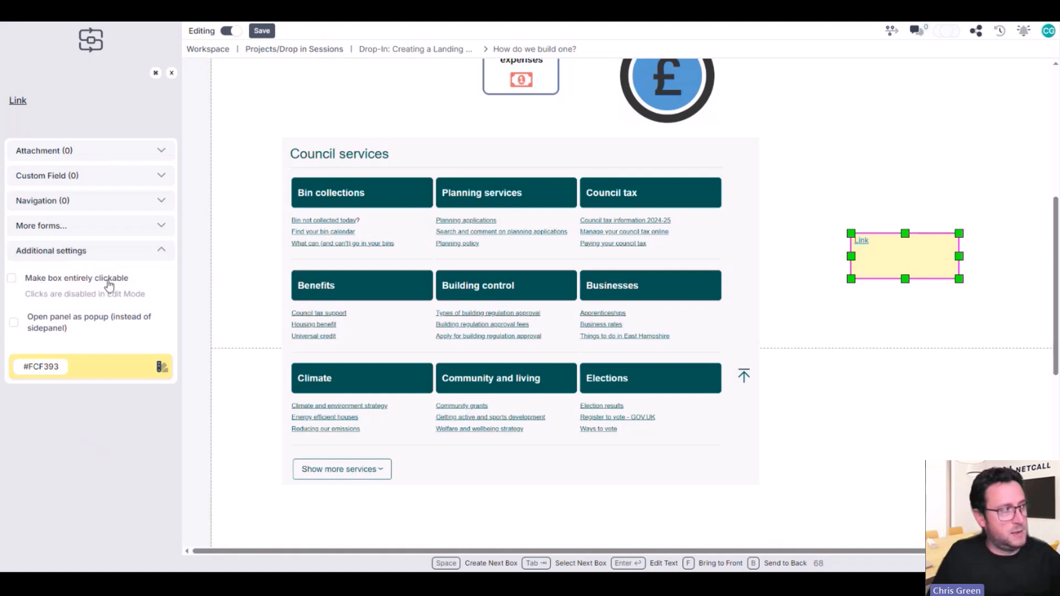
left_click(13, 280)
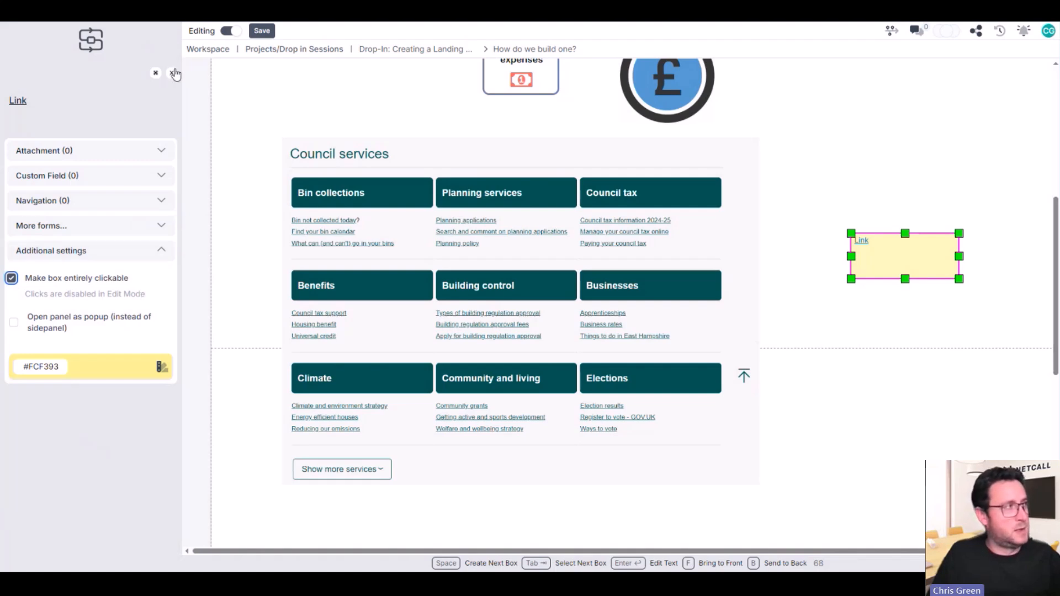
left_click(175, 74)
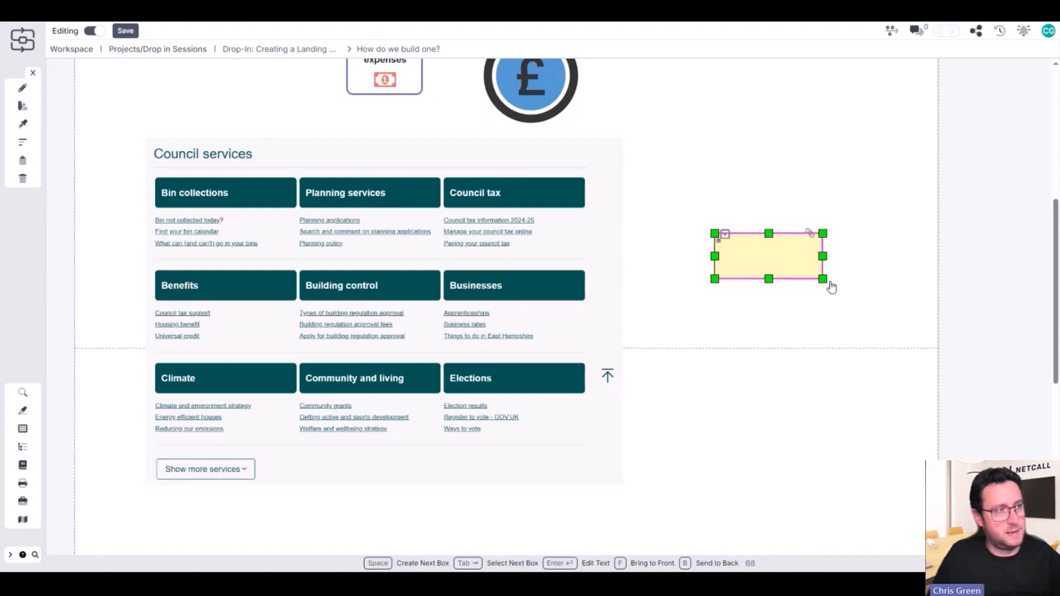
Move and resize the stickynote to cover the "Bin collections" button in the council image, and save the page
left_click_drag(824, 281, 297, 207)
key("ctrl+s")
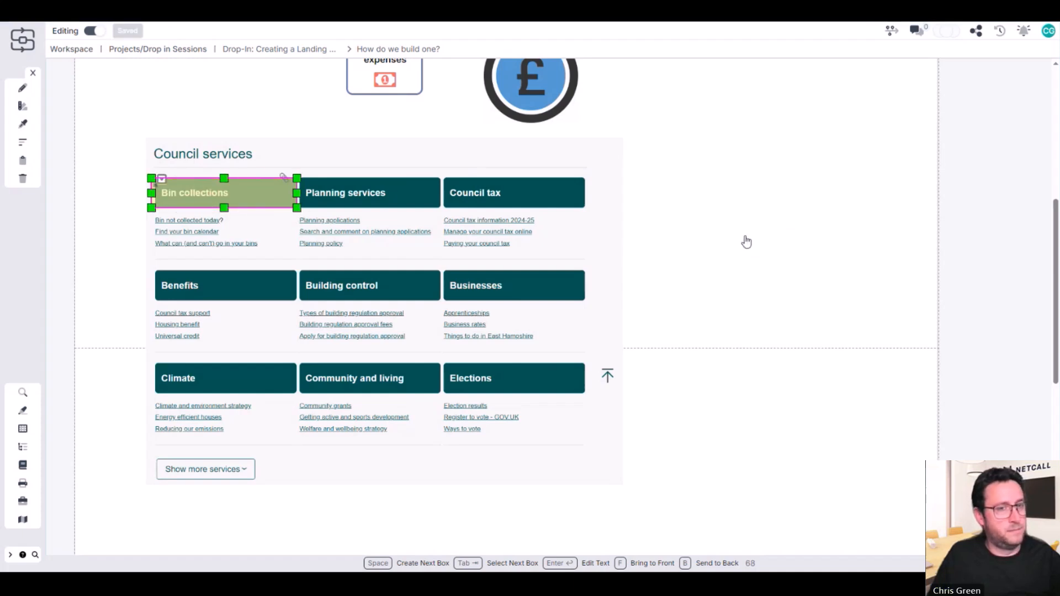
left_click(746, 241)
scroll(739, 255, "up", 1)
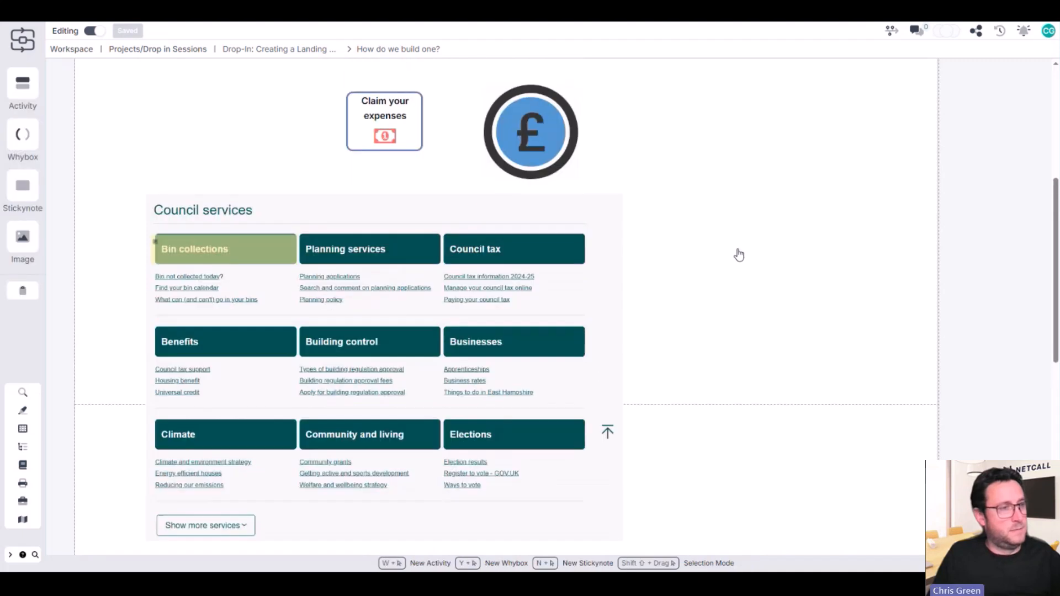
Try a transparent fill colour on the stickynote covering the "Bin collections" button
left_click(215, 256)
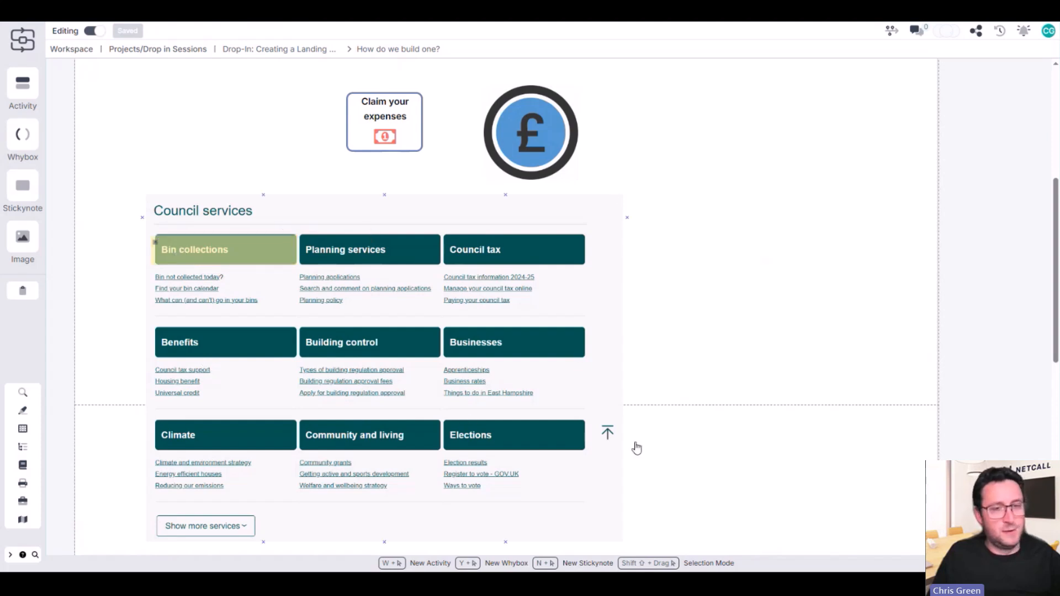
left_click(247, 260)
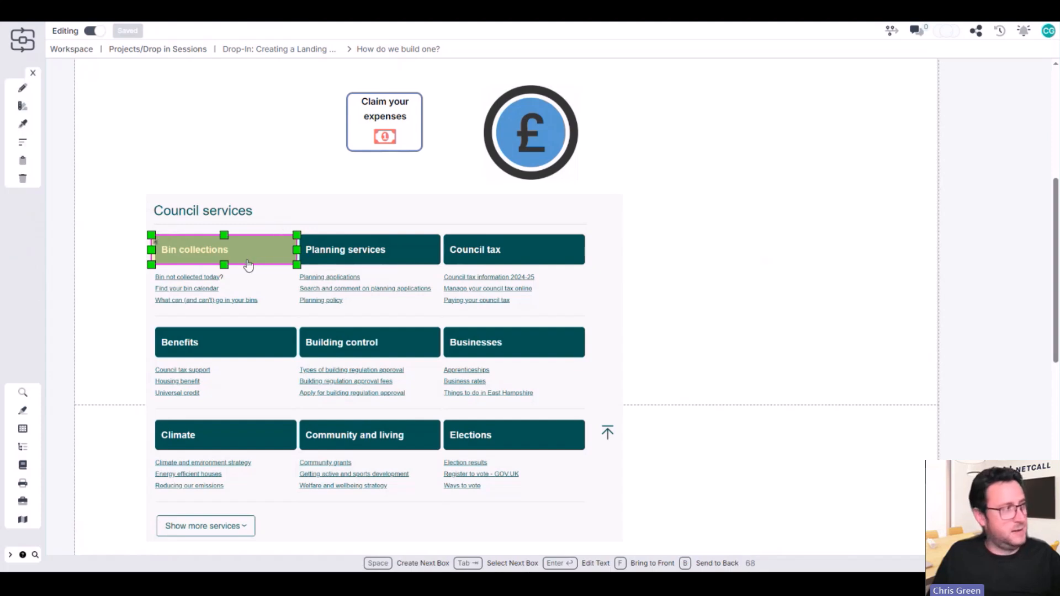
key("s")
scroll(64, 336, "down", 3)
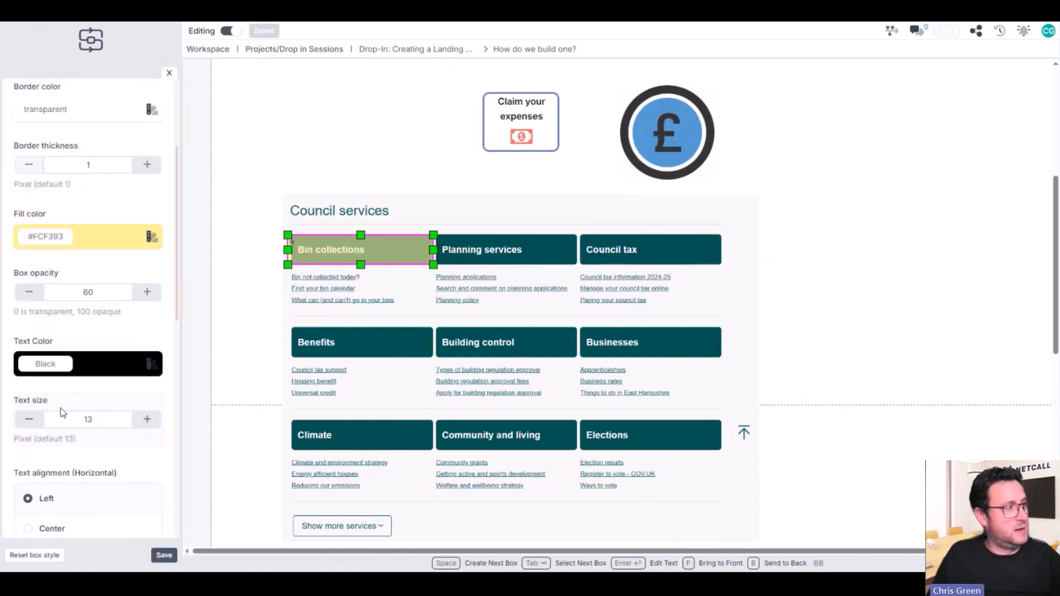
left_click(39, 238)
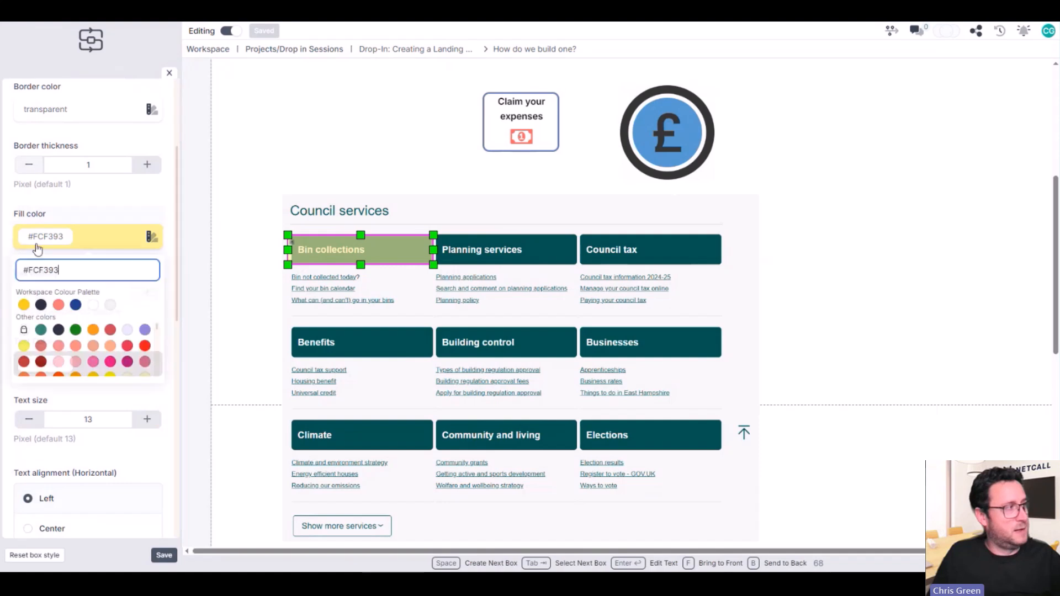
left_click(24, 330)
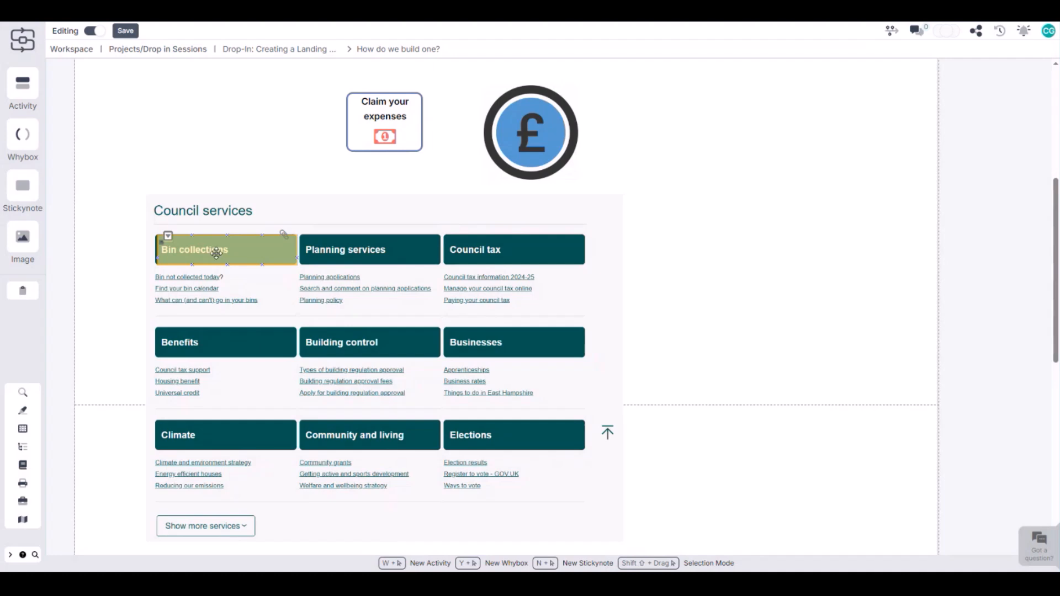
Copy the "Bin collections" hotspot stickynote onto the "Planning services" button of the council image
left_click(216, 253)
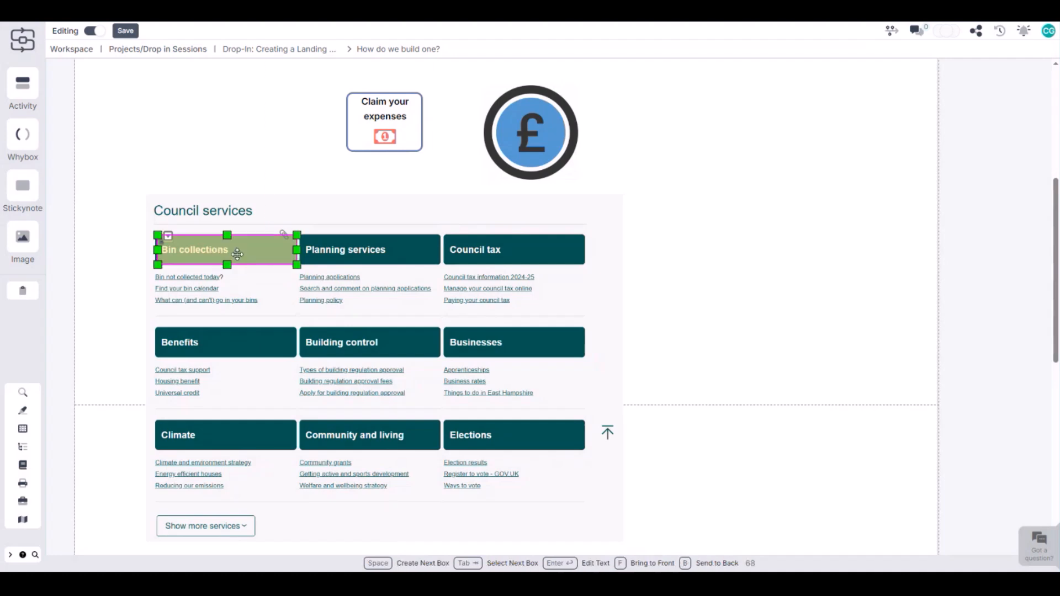
left_click(362, 262)
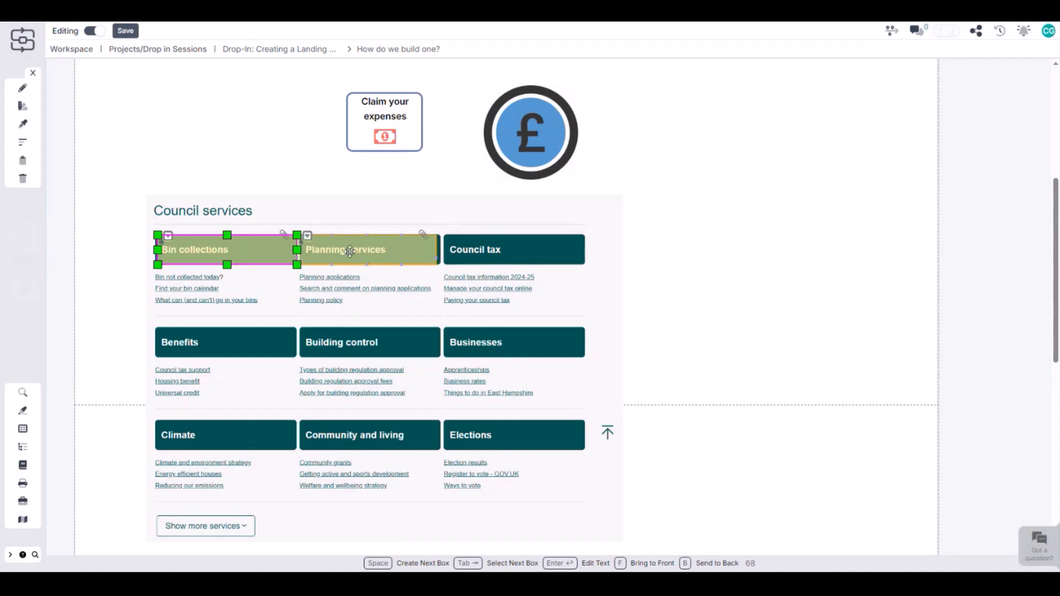
Set the fill colour of both stickynotes over "Bin collections" and "Planning services" to Transparent and save the style
left_click(352, 257, "shift")
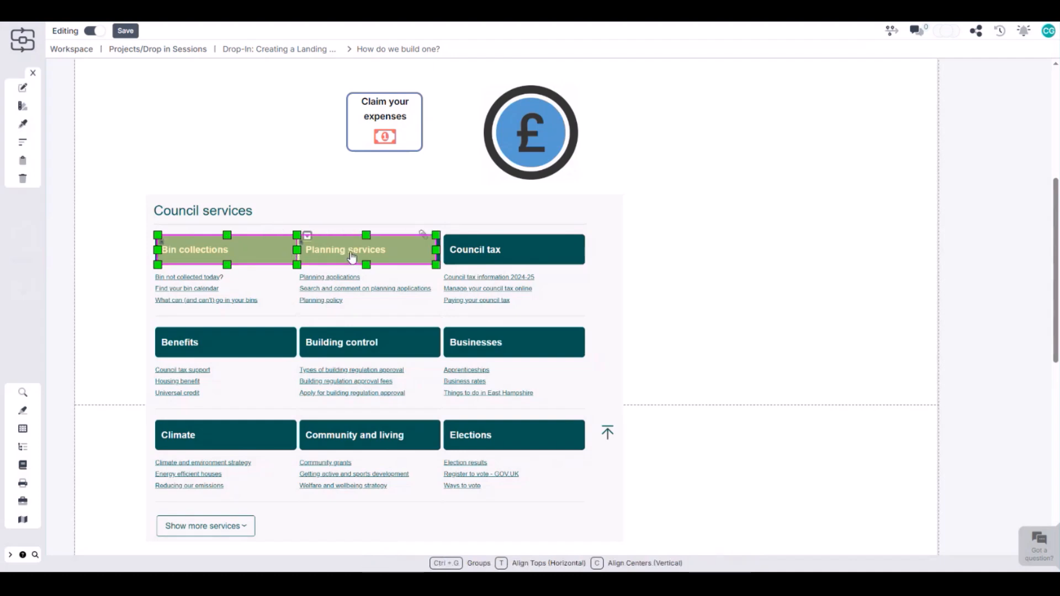
key("s")
left_click(53, 411)
left_click(24, 501)
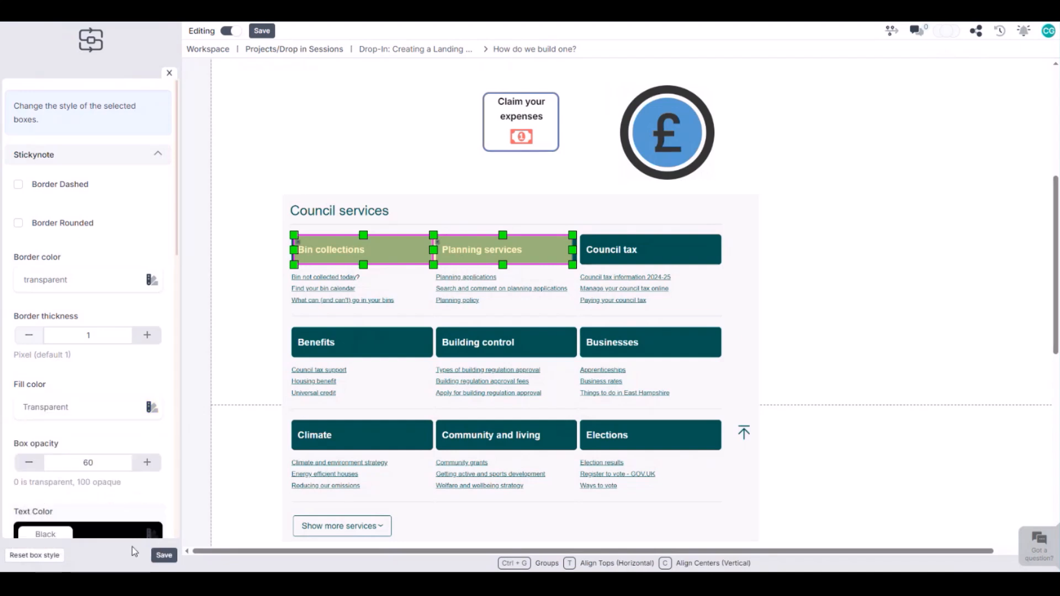
left_click(164, 555)
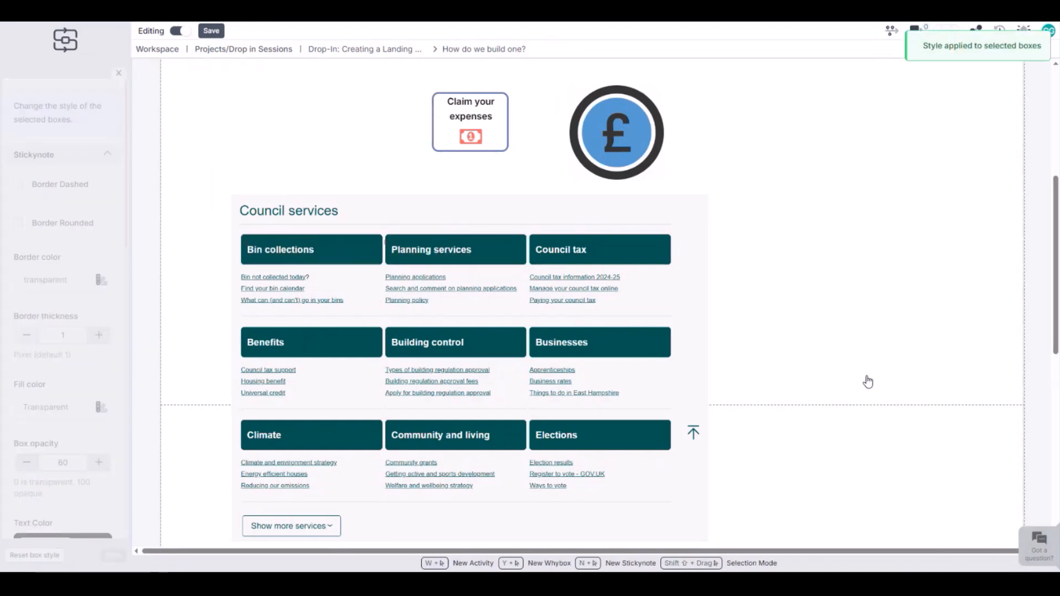
Check the placement of the invisible stickynotes over "Bin collections" and "Planning services" by selecting each in turn
scroll(828, 381, "up", 2)
left_click(249, 362)
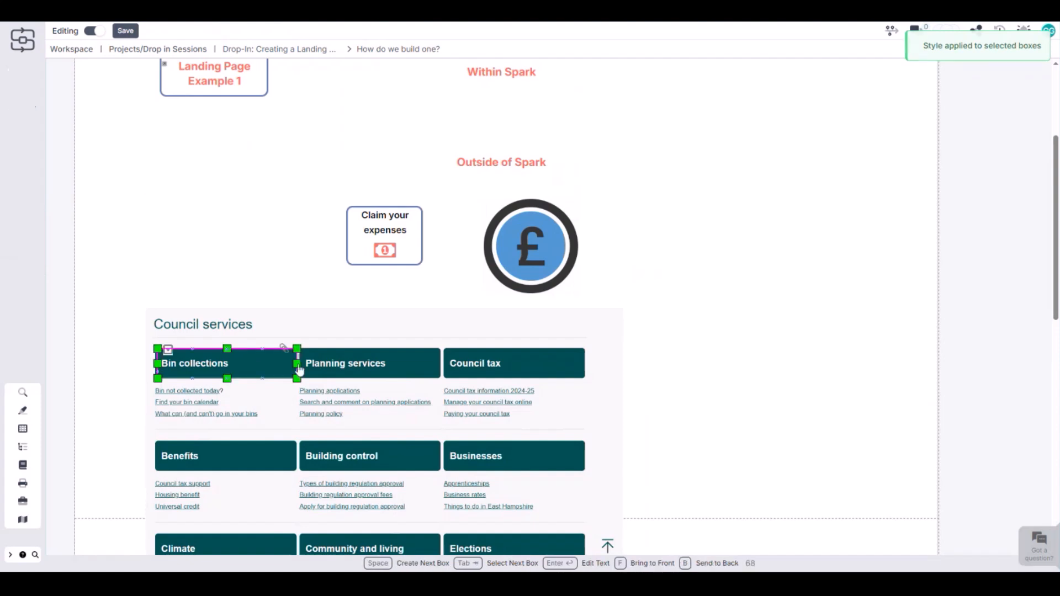
left_click(348, 364)
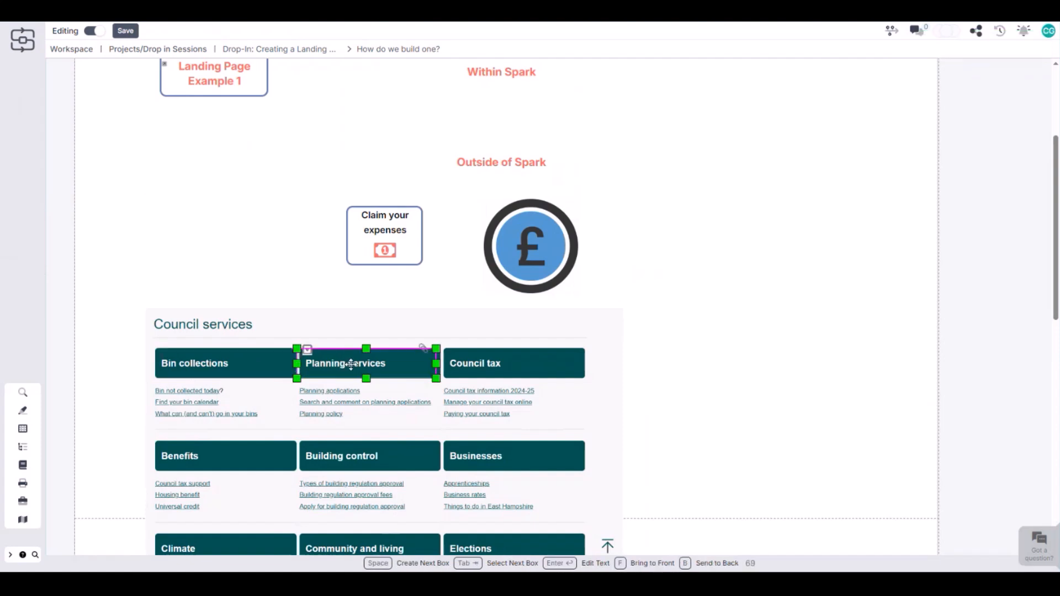
left_click(251, 364)
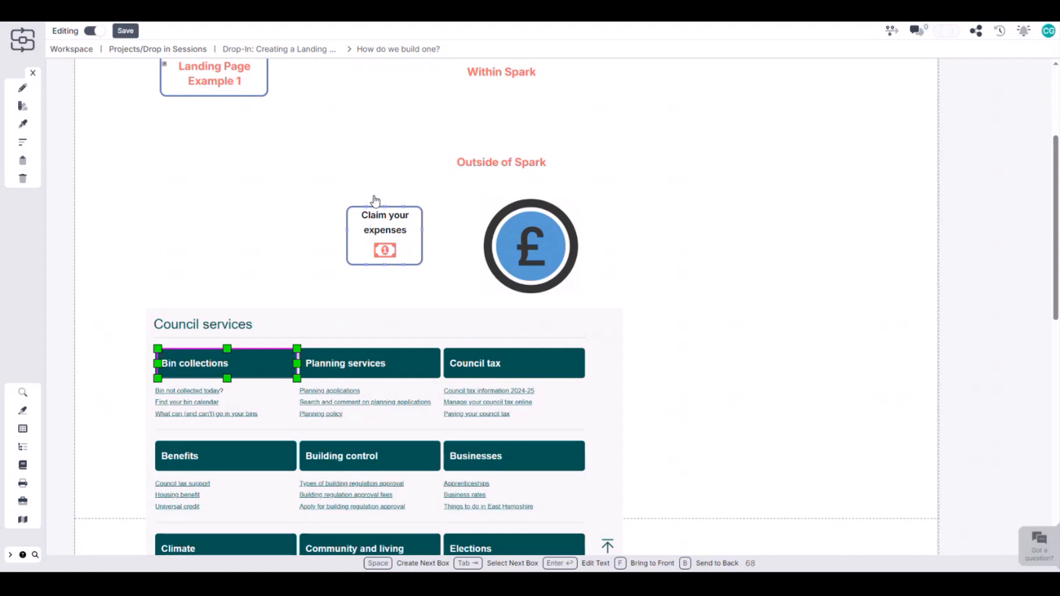
Place a copy of the "Claim your expenses" box beneath the "Hooking it up" heading
scroll(375, 200, "up", 2)
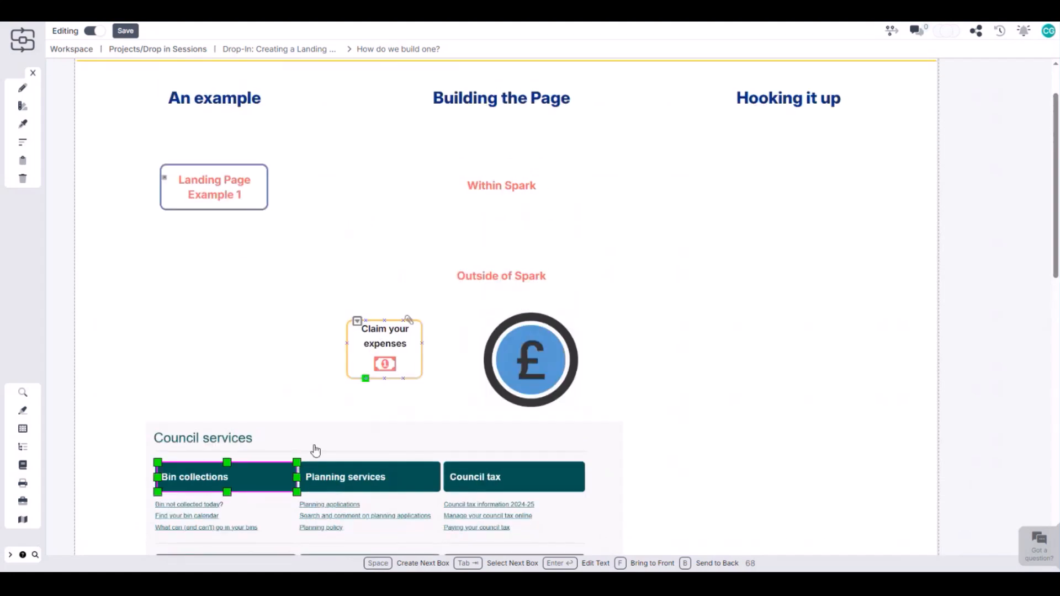
left_click(377, 356, "shift")
left_click_drag(376, 358, 781, 230)
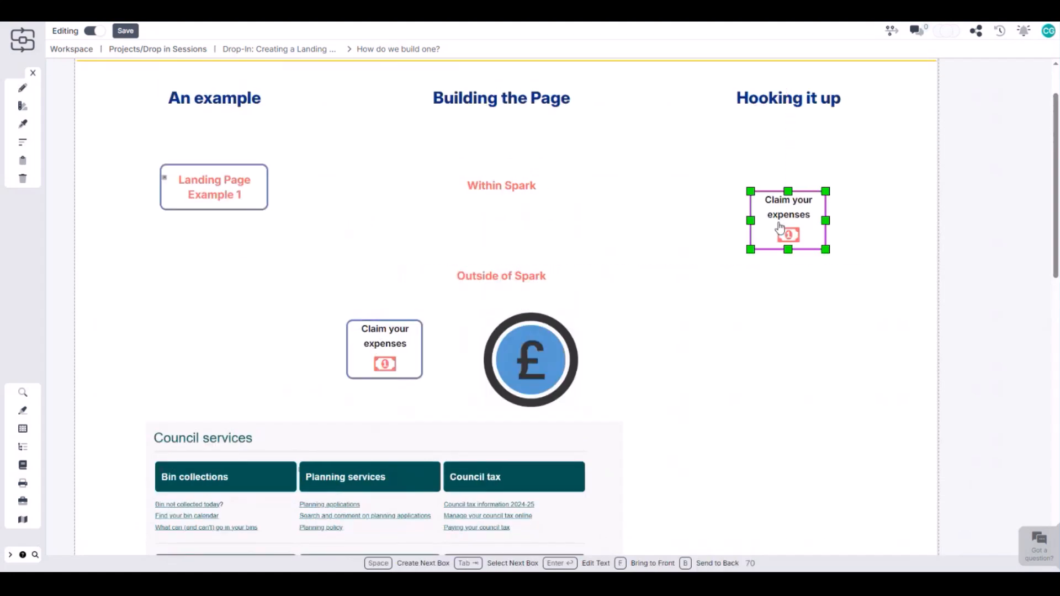
left_click(788, 319)
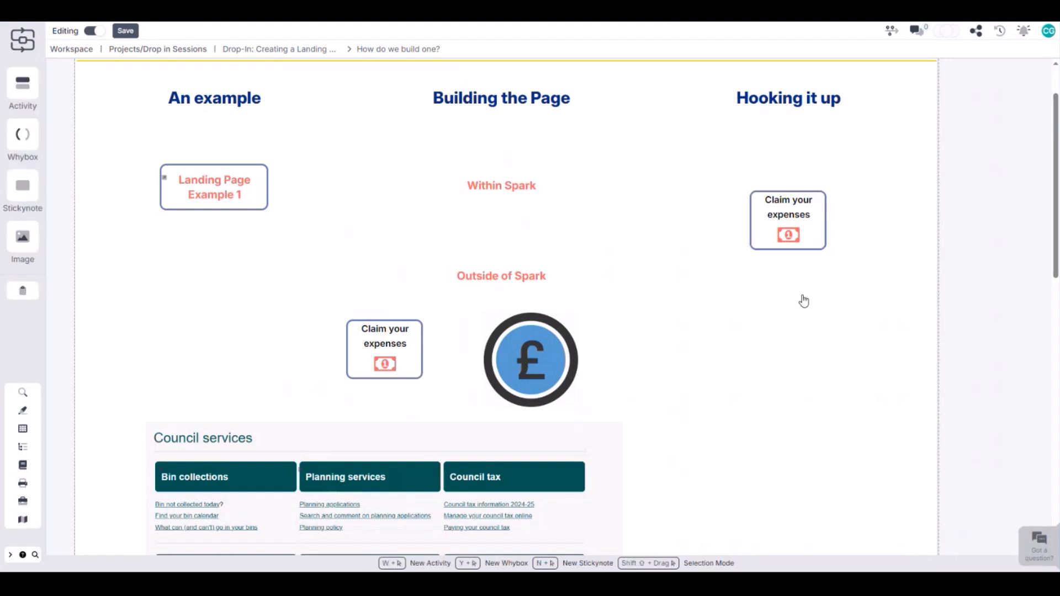
Place a copy of the round pound-sign image below the copied "Claim your expenses" box
left_click(390, 338)
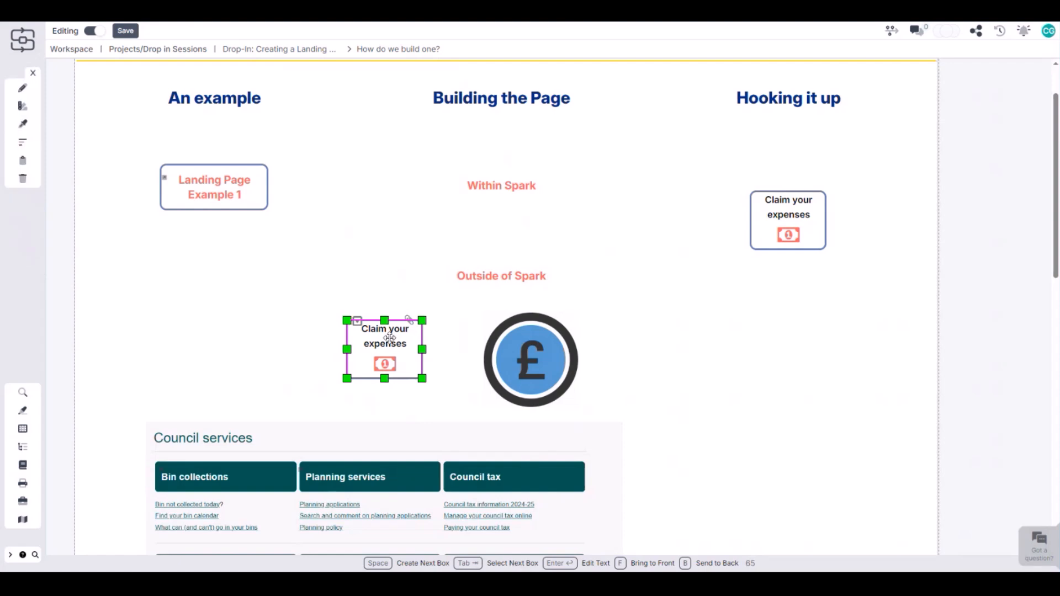
left_click(531, 359)
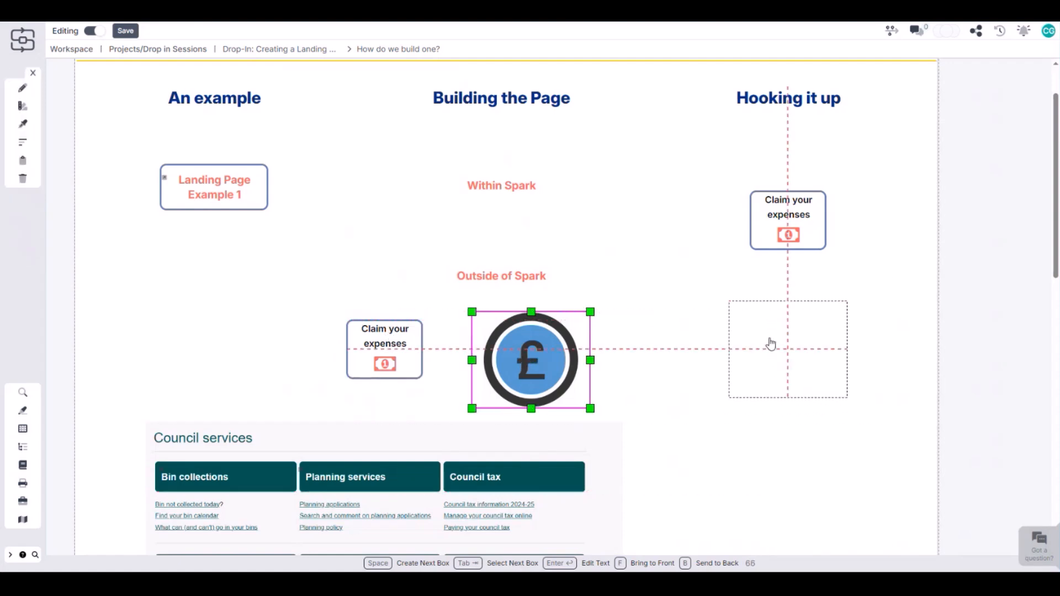
left_click(771, 343)
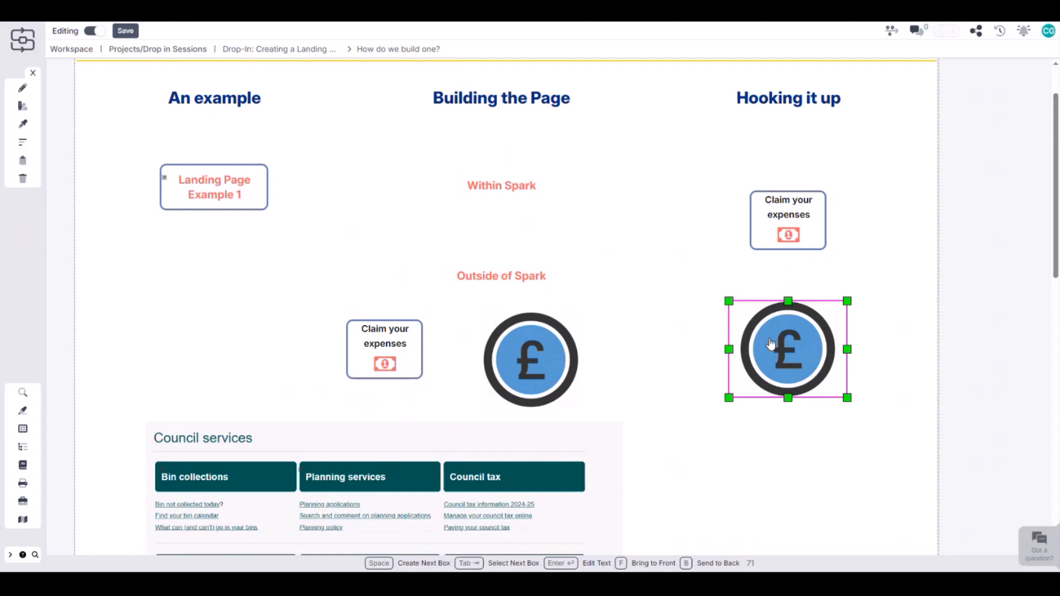
Add the text "link" after the banknote icon in the copied "Claim your expenses" box and select that word
left_click(774, 215)
double_click(773, 215)
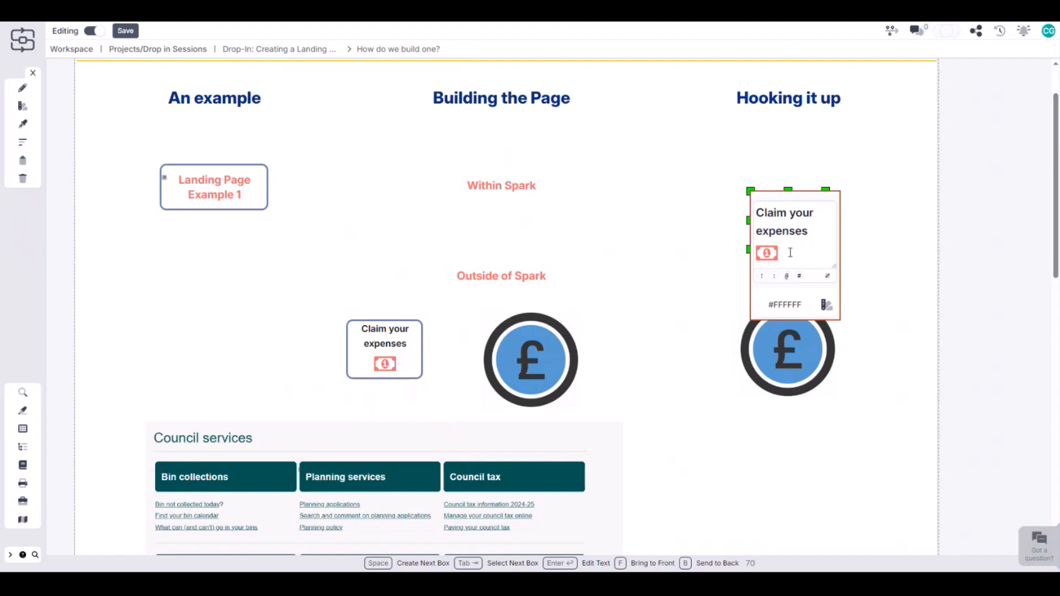
type("link")
key("shift+Left")
key("shift+Left")
key("shift+Left")
key("shift+Left")
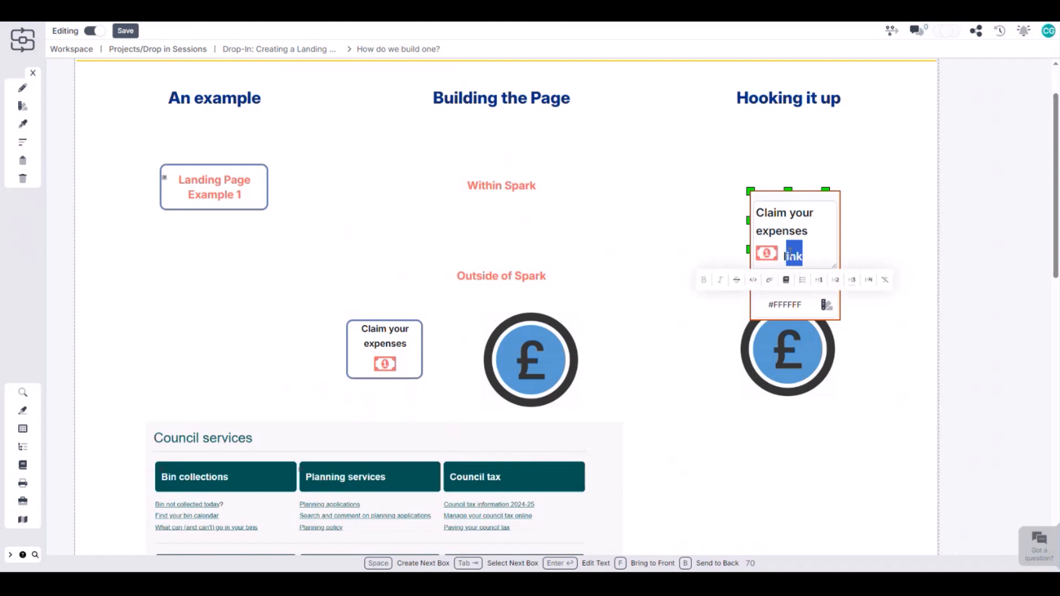
Link the selected word to "Breathe HR Login" from the external link library, opening in a new tab
left_click(770, 282)
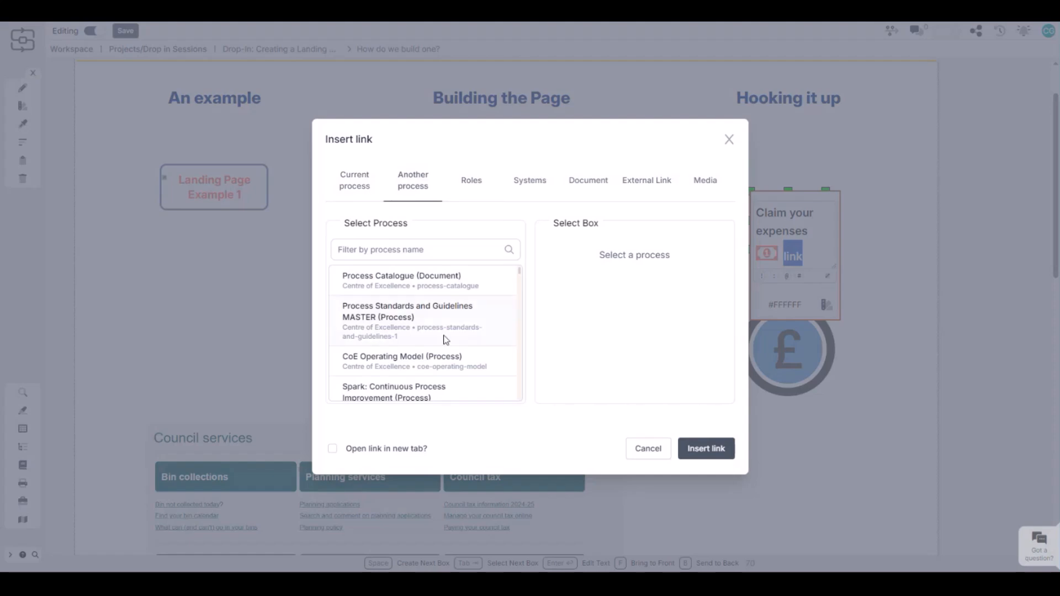
left_click(634, 194)
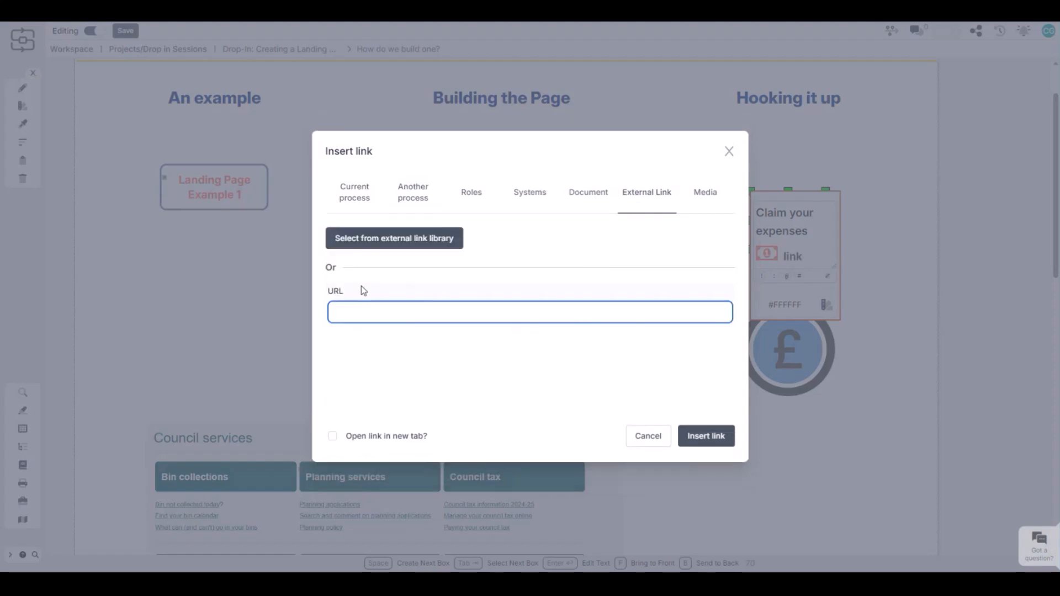
left_click(387, 237)
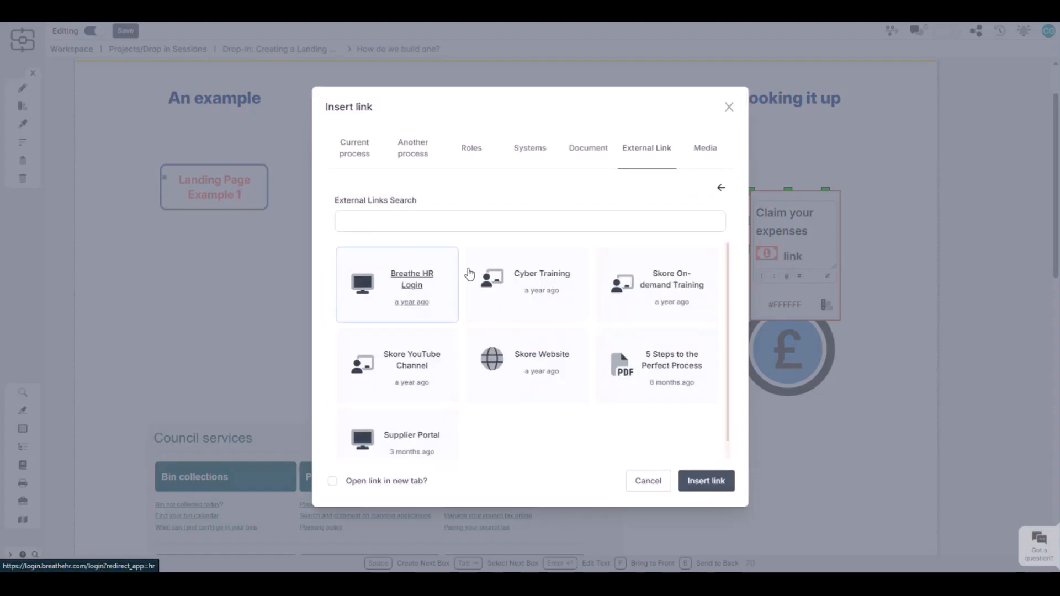
left_click(374, 484)
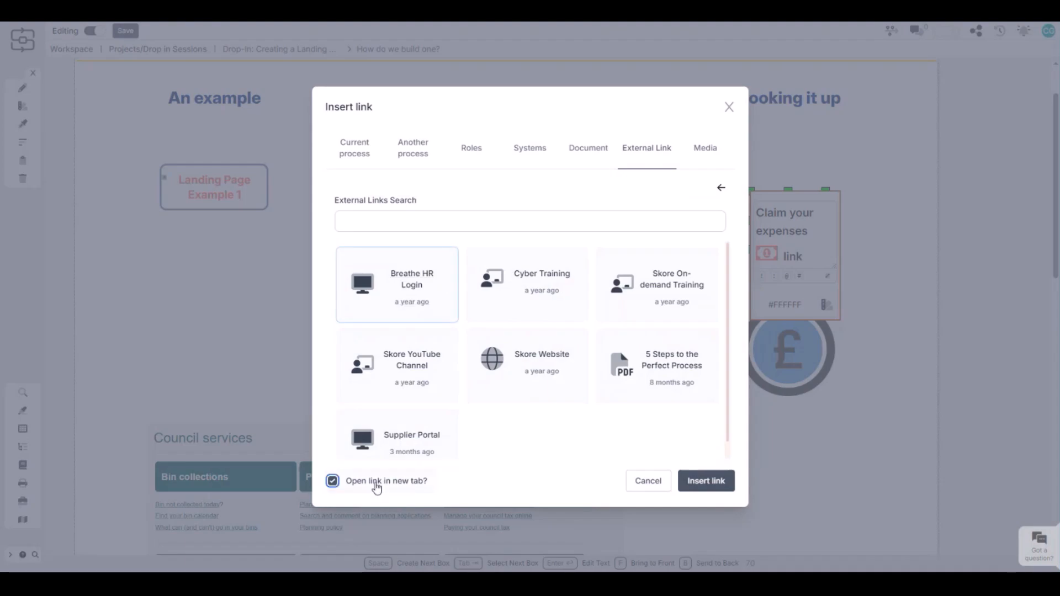
left_click(706, 482)
left_click(911, 297)
Make the linked "Claim your expenses" box under "Hooking it up" entirely clickable
left_click(797, 215)
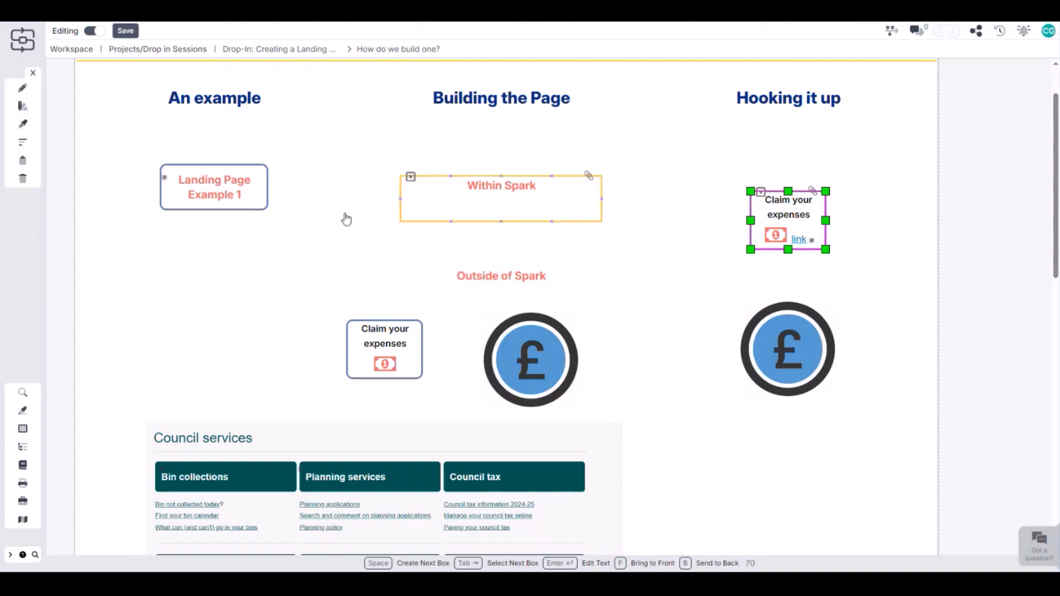
left_click(22, 105)
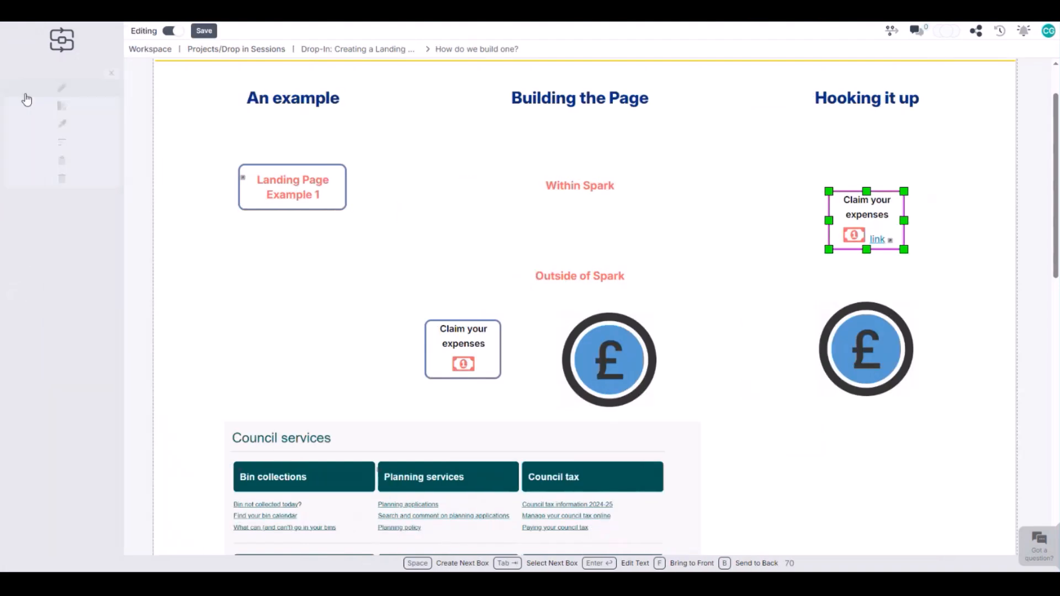
left_click(51, 282)
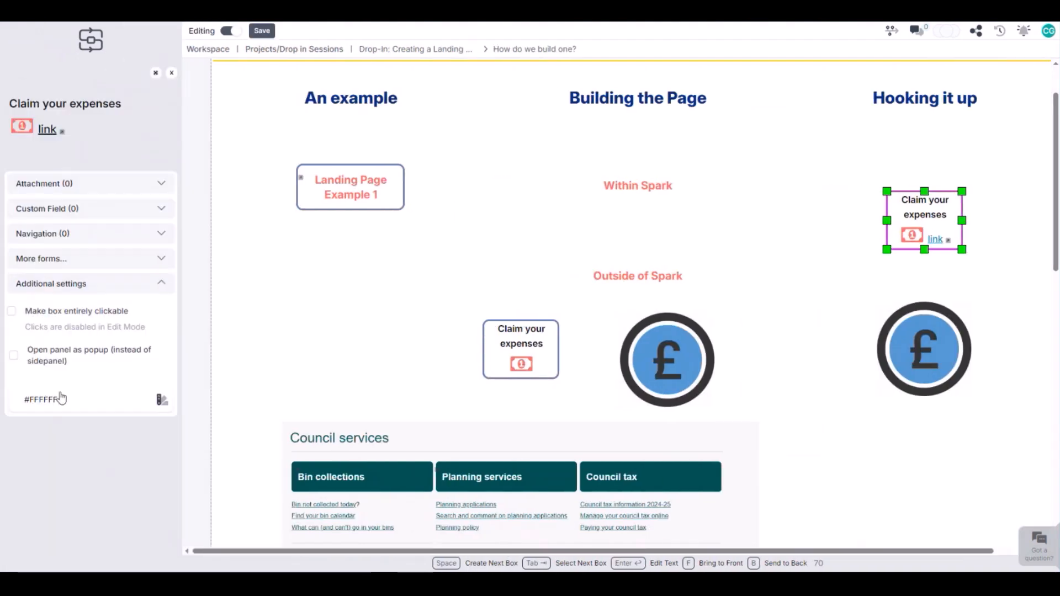
left_click(12, 310)
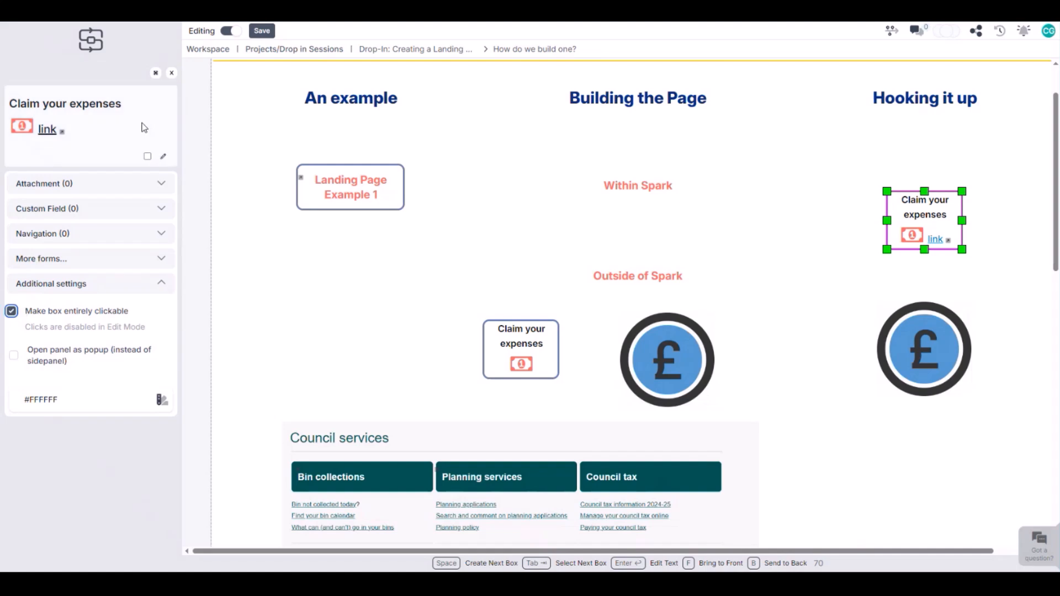
left_click(172, 74)
left_click(845, 296)
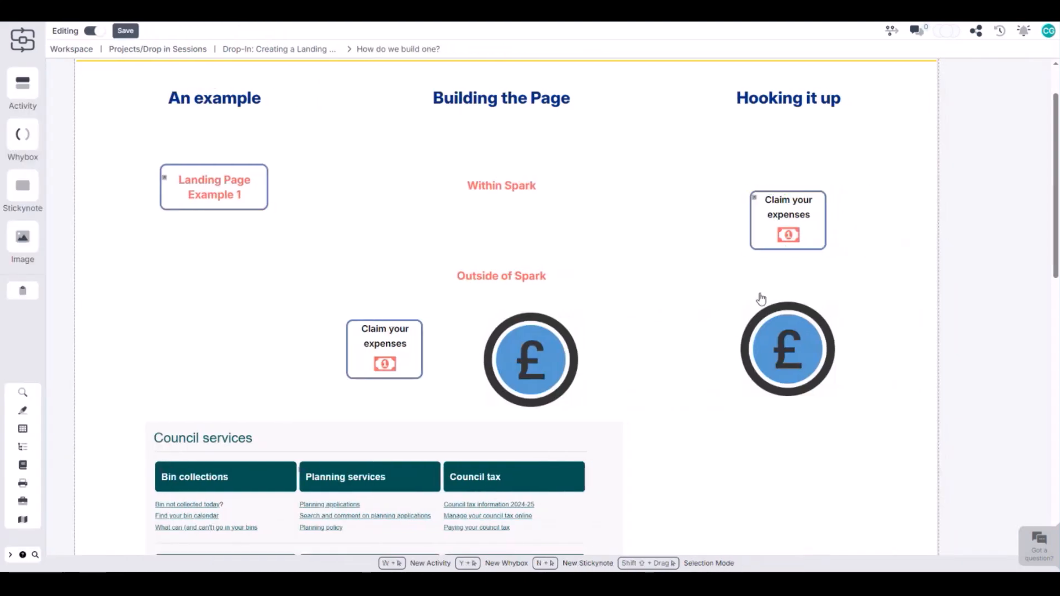
Add the text "Link" to the pound-sign image under "Hooking it up" and select that word
left_click(815, 359)
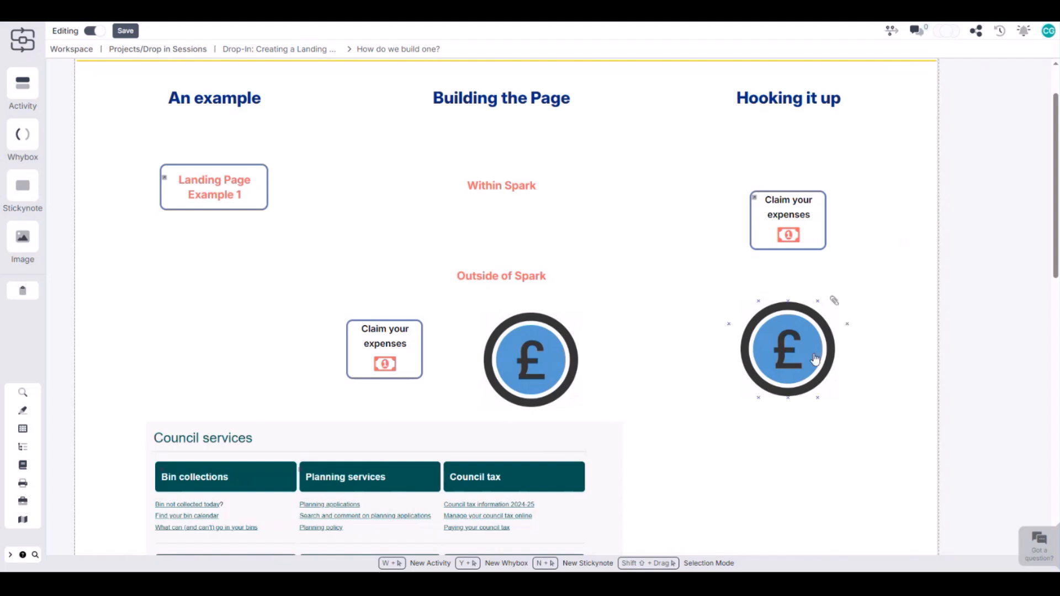
left_click(785, 365)
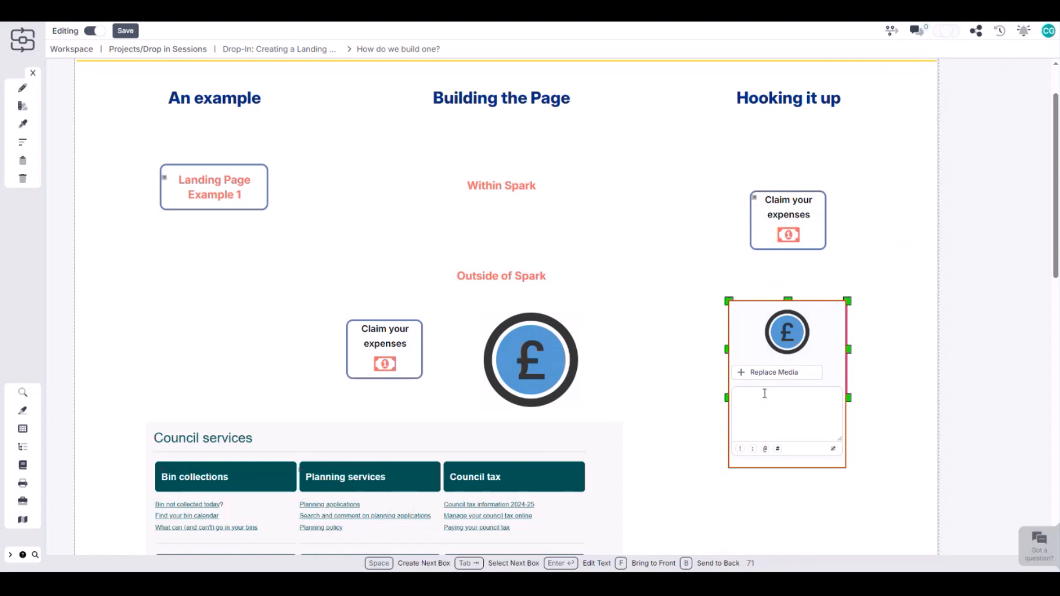
type("Link")
key("shift+Left")
key("shift+Left")
key("shift+Left")
key("shift+Left")
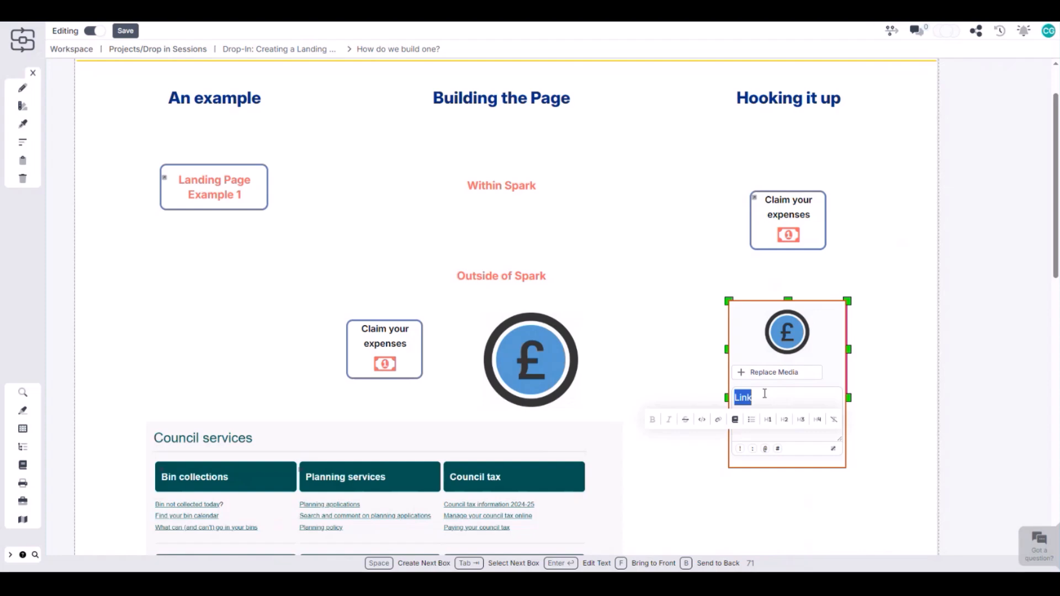
Link the selected word to the "Spark: Continuous Process Improvement" process, opening in a new tab
left_click(718, 420)
left_click(405, 196)
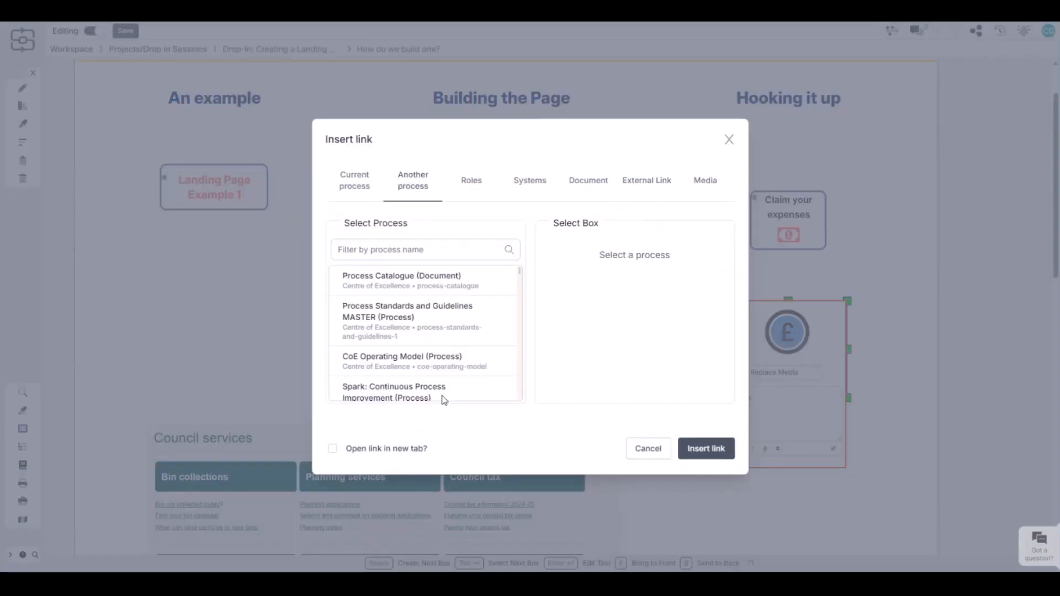
left_click(385, 392)
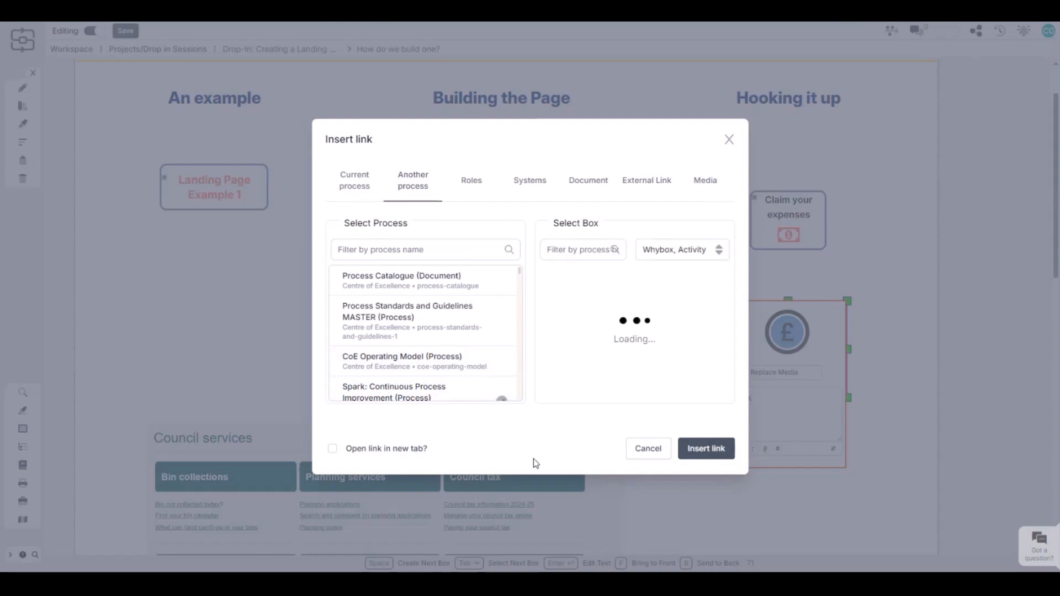
left_click(332, 449)
left_click(706, 449)
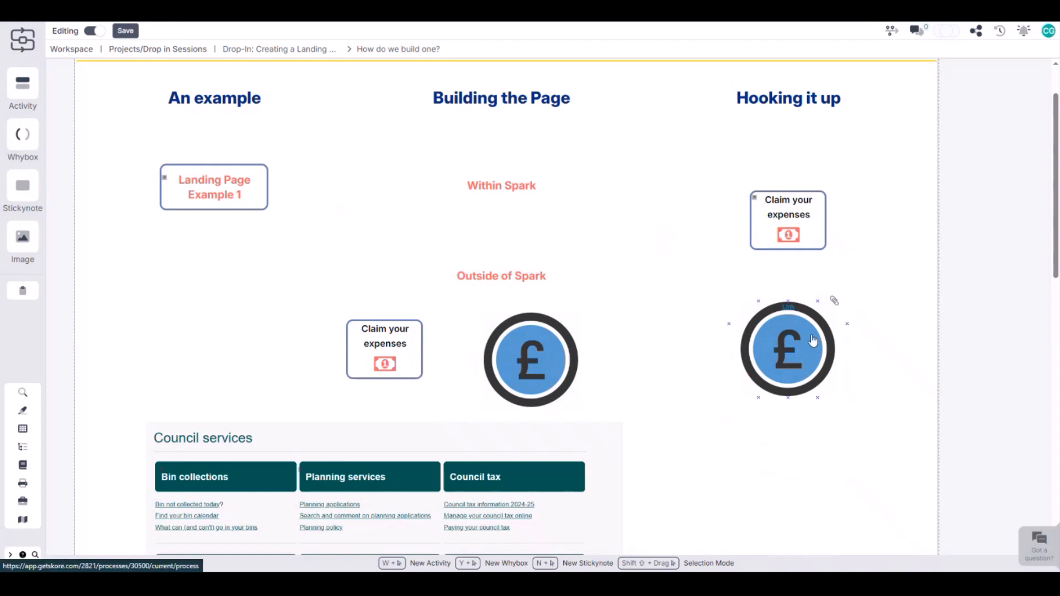
Make the linked pound-sign image under "Hooking it up" entirely clickable
left_click(801, 310)
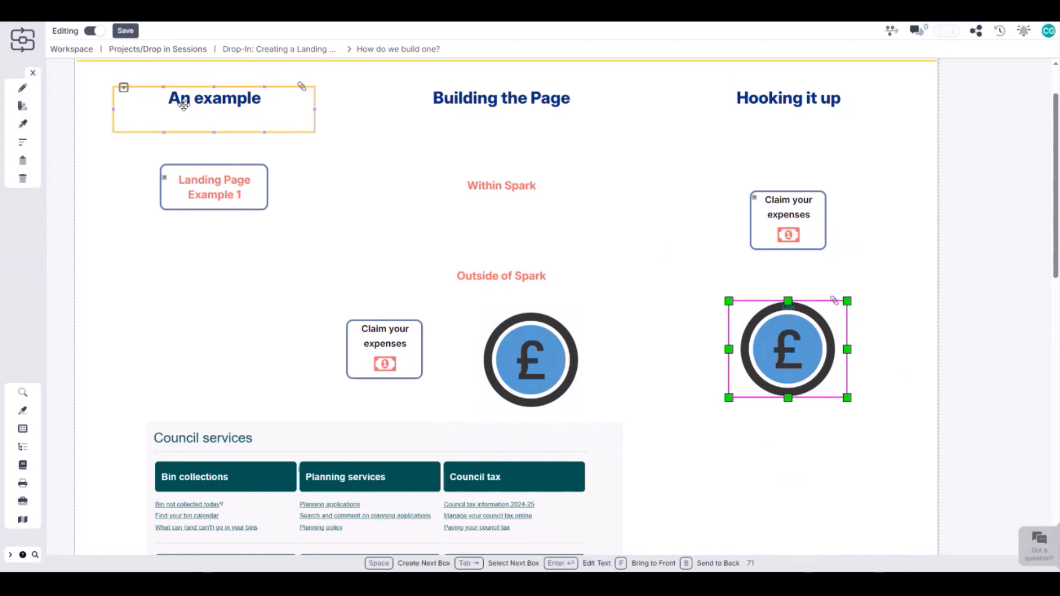
left_click(25, 88)
left_click(78, 342)
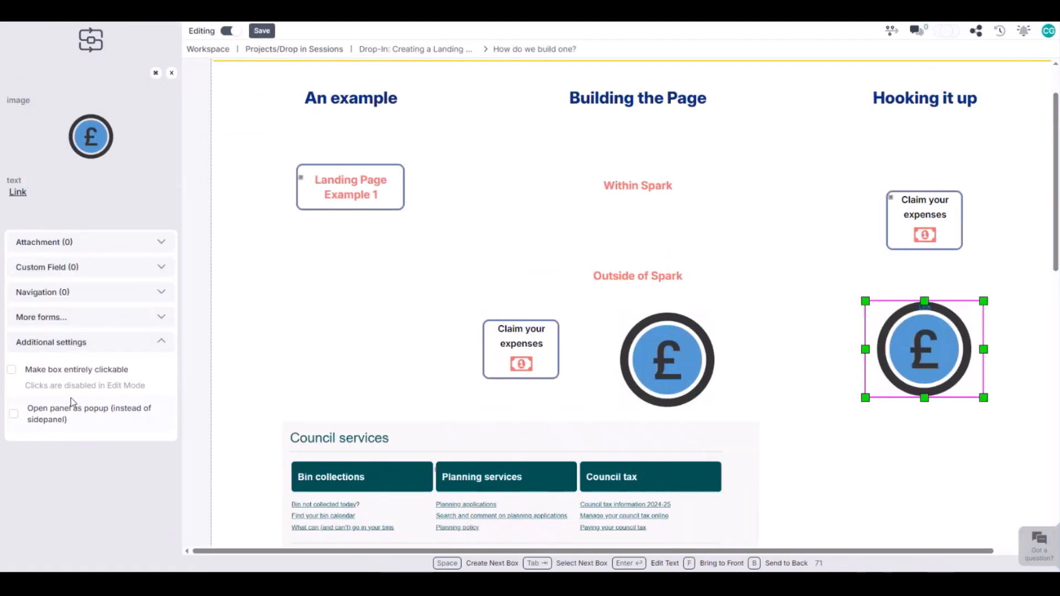
left_click(30, 370)
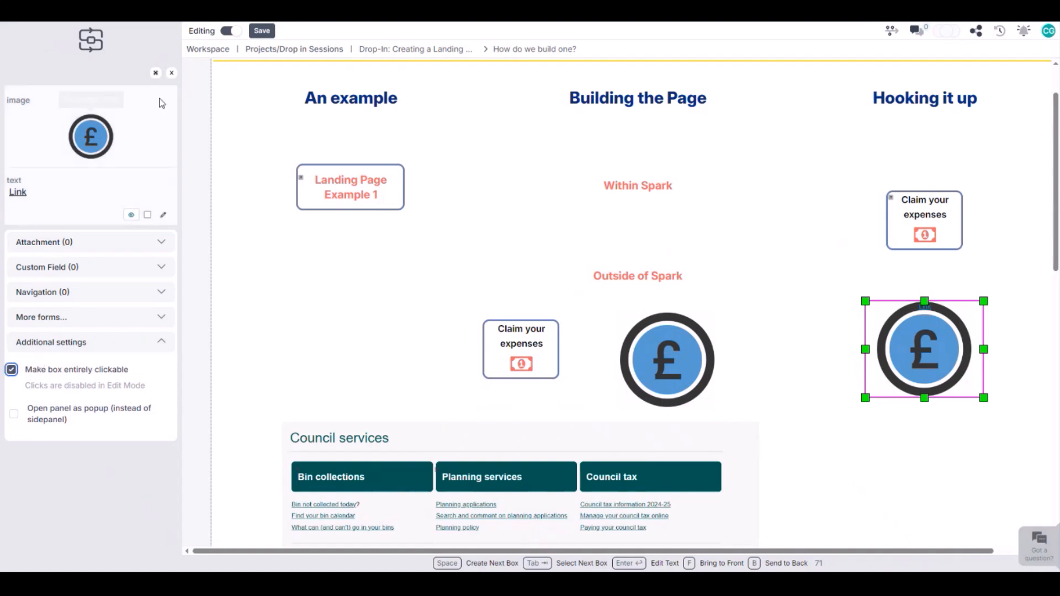
left_click(171, 73)
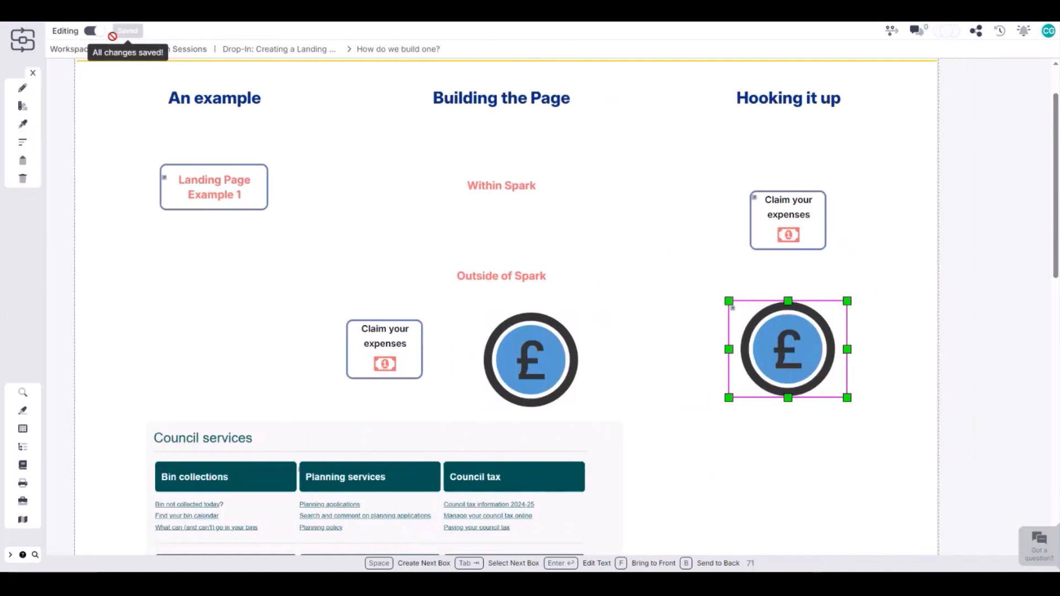
Leave edit mode and test the linked "Claim your expenses" box under "Hooking it up"
left_click(99, 34)
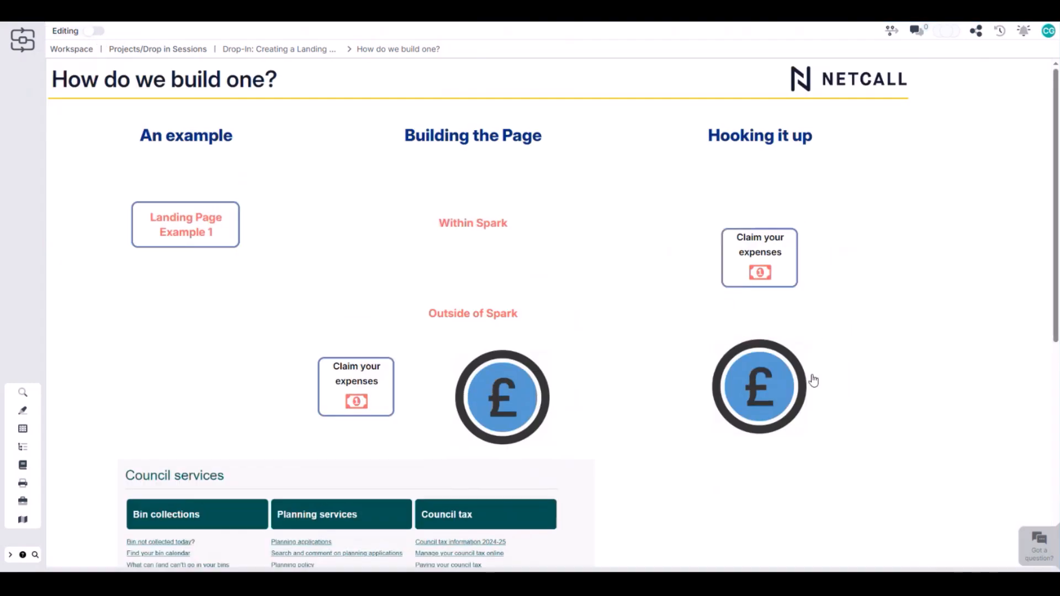
left_click(773, 265)
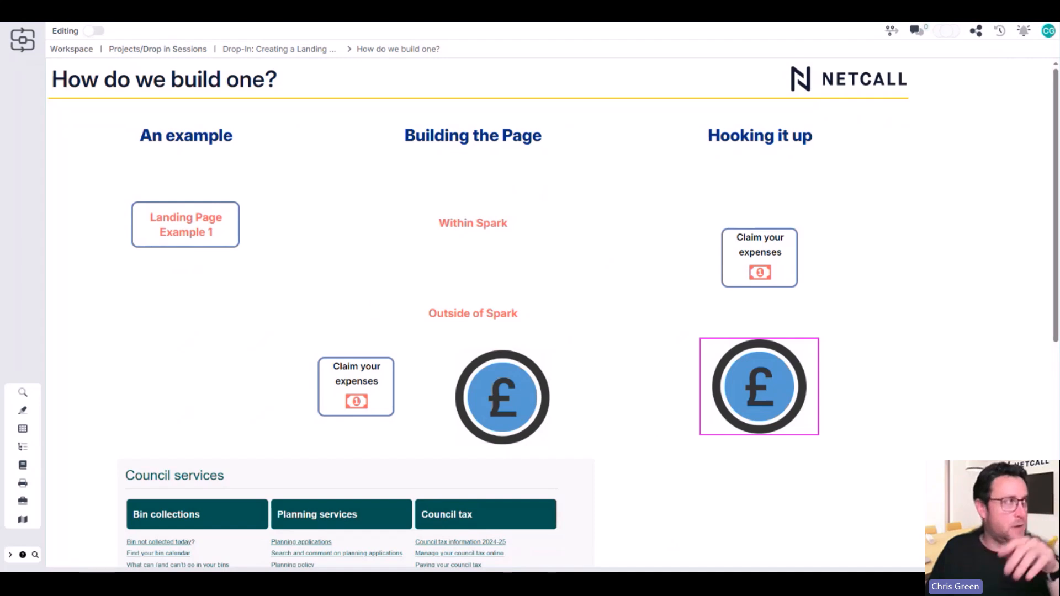
Return to the parent landing-page process and open its "Tips and Tricks (and questions)" page
left_click(281, 49)
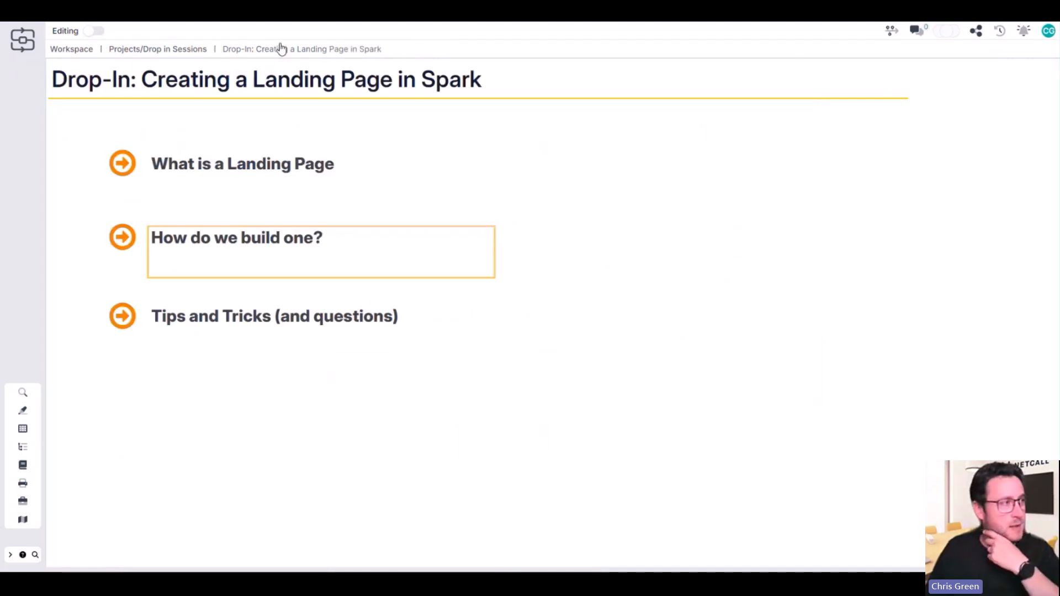
left_click(226, 322)
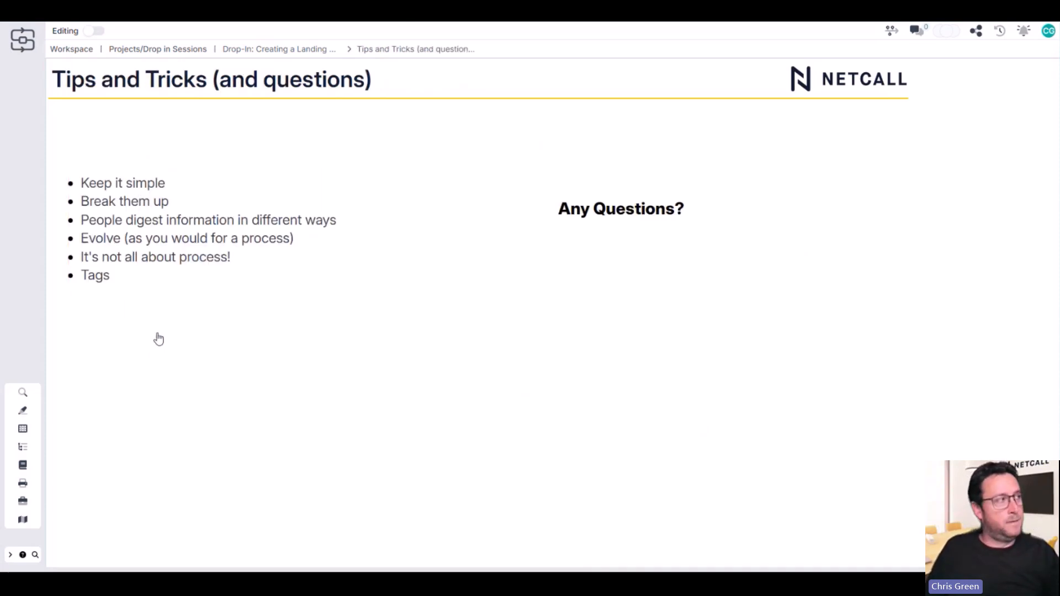